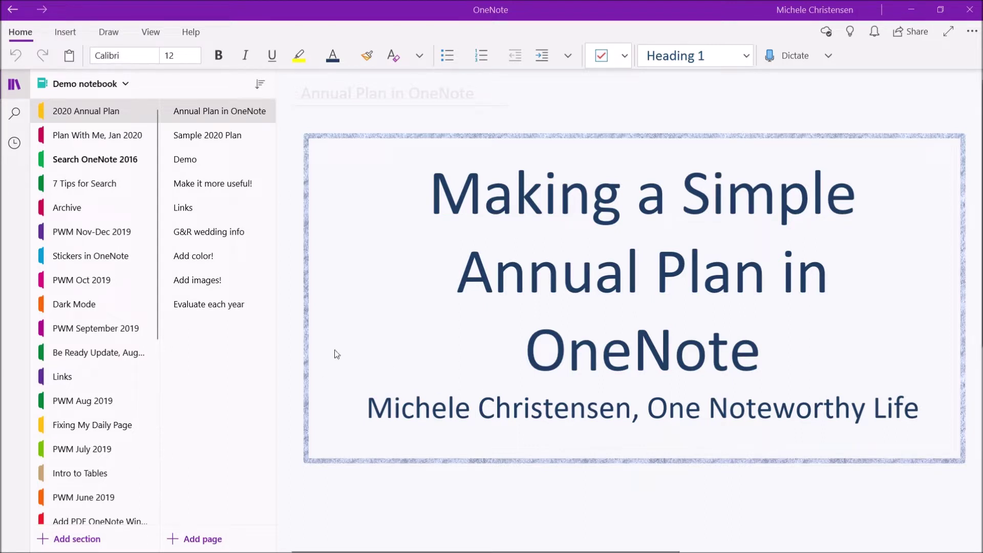
Step: Open the Sample 2020 Plan page to view the finished twelve-month plan table
click(192, 137)
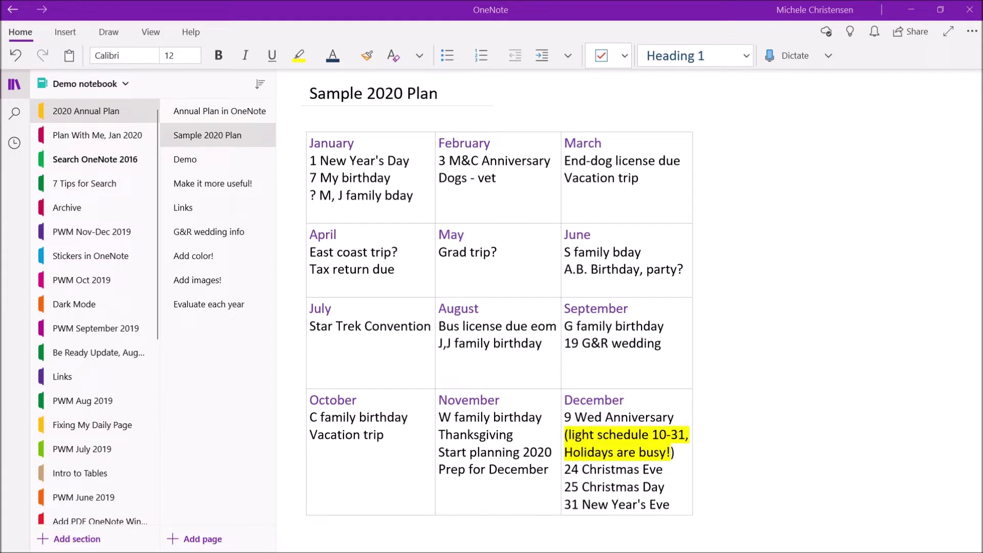
click(196, 154)
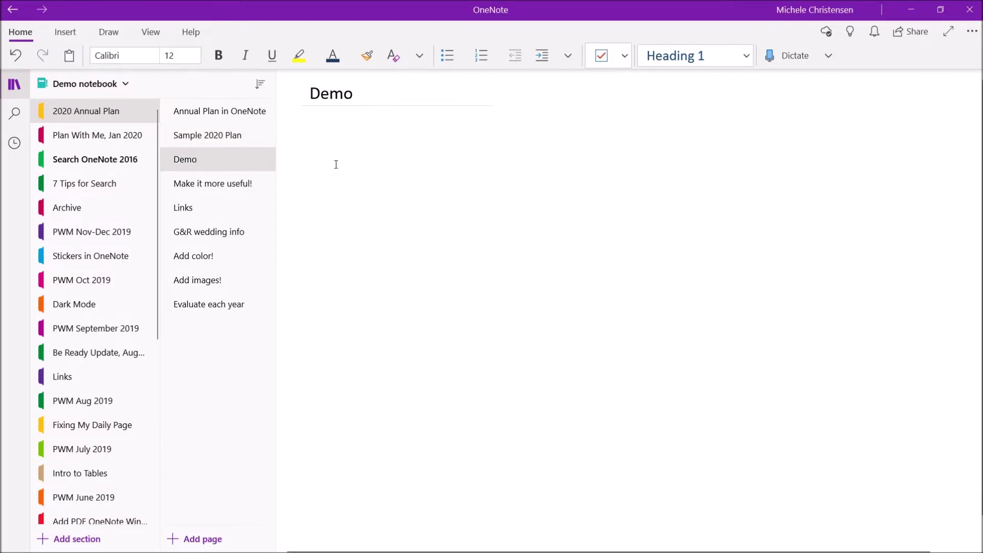
Step: Insert a 3-column, 4-row table on the Demo page
click(70, 35)
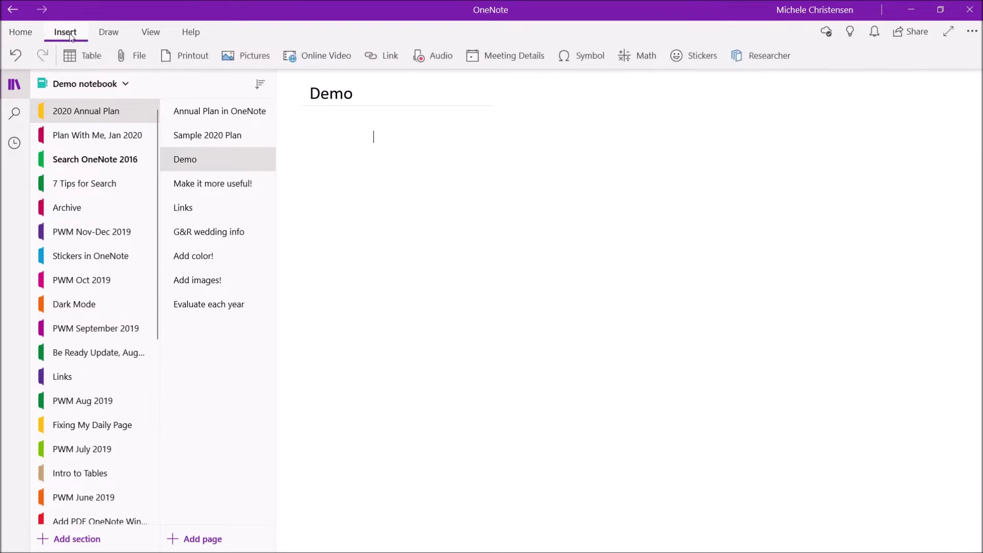
click(86, 59)
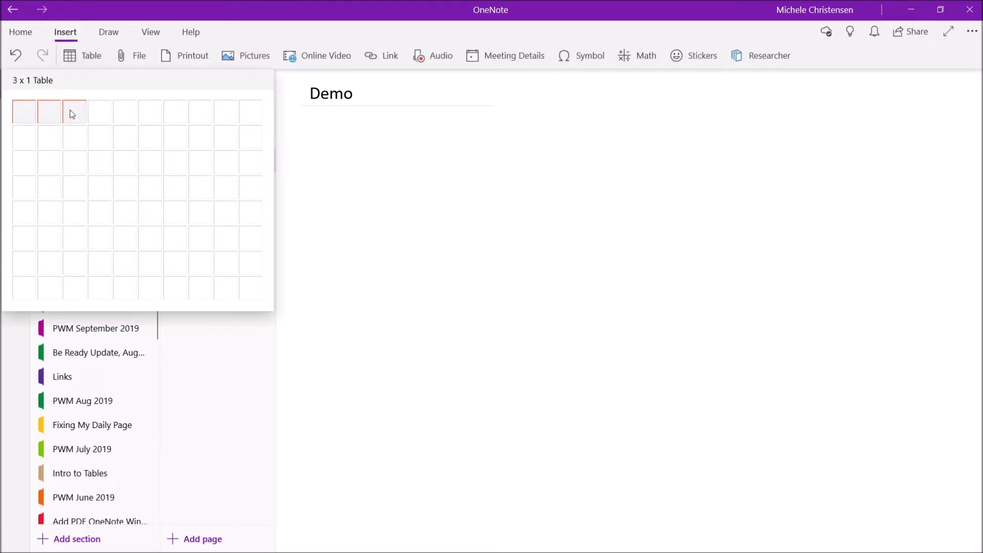
click(78, 189)
click(486, 424)
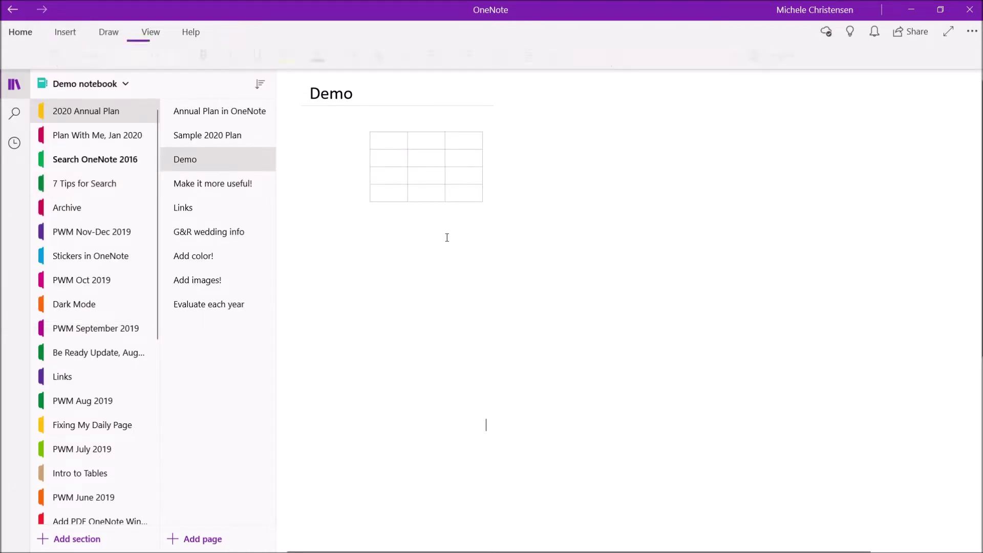
Step: Fill the first cells with January, February, March April, May June and July
click(398, 147)
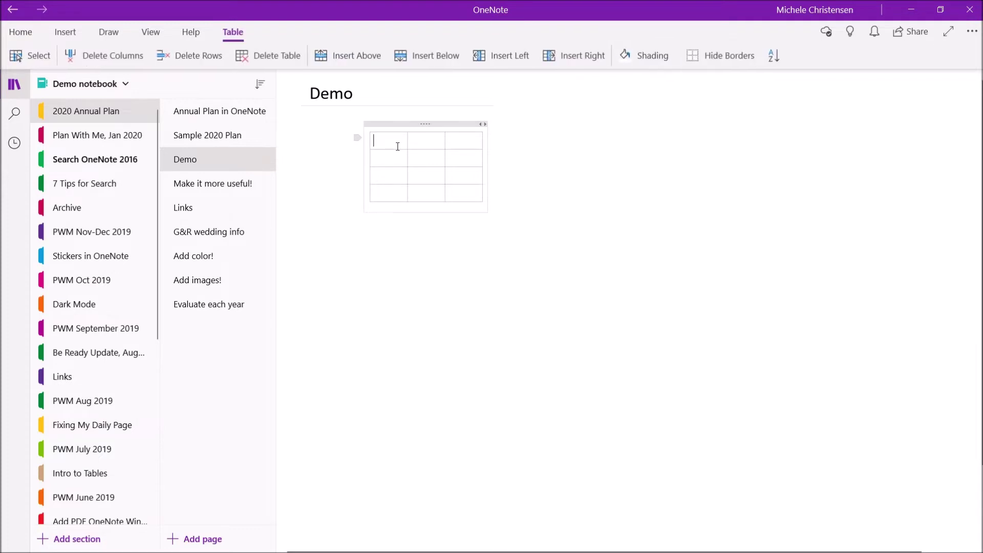
text(January)
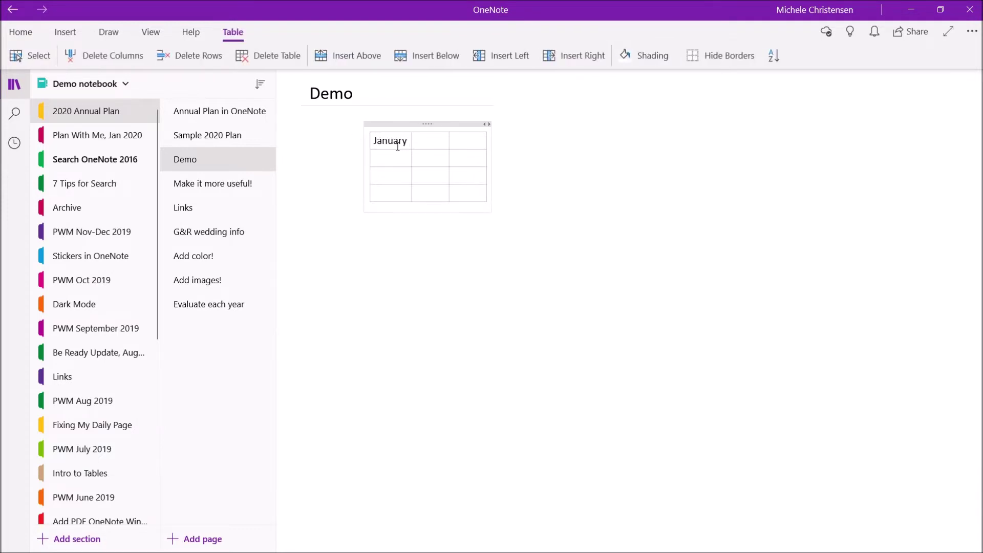
key(Tab)
text(February)
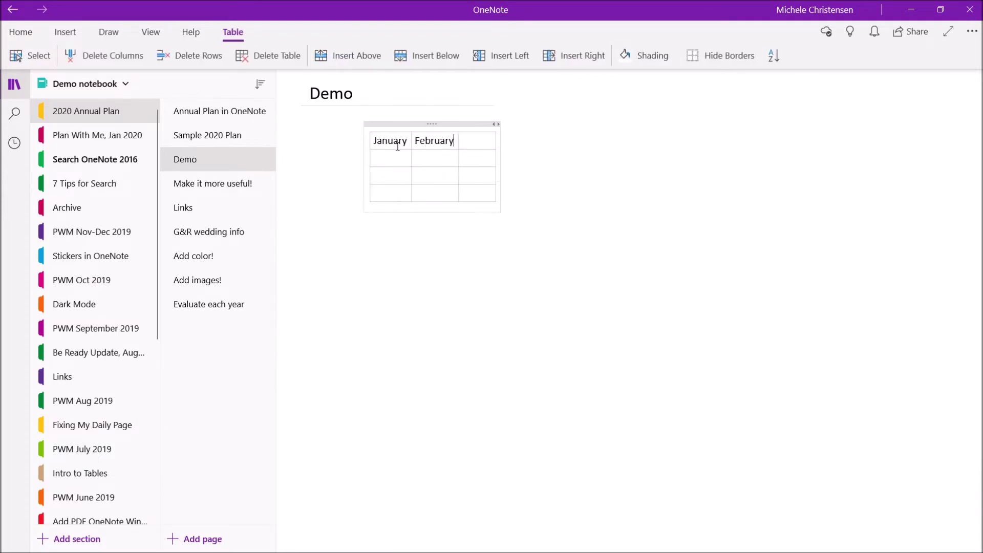
key(Tab)
text(March )
text(April)
key(Tab)
text(May)
key(Tab)
text(June)
Step: Fill the remaining cells with August, September, October, November and December
key(Tab)
text(July)
key(Tab)
text(August)
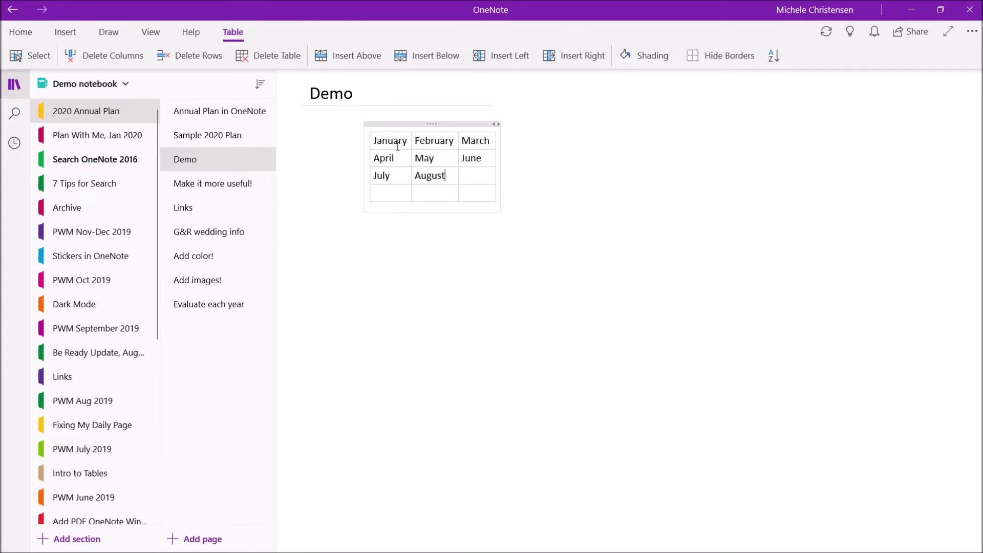
key(Tab)
text(September)
key(Tab)
text(October)
key(Tab)
text(November)
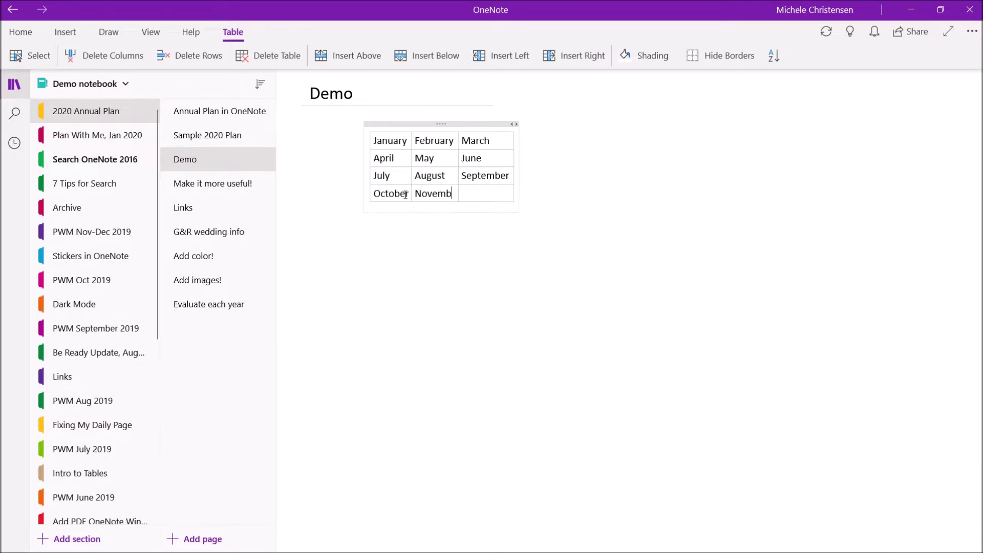
key(Tab)
text(December)
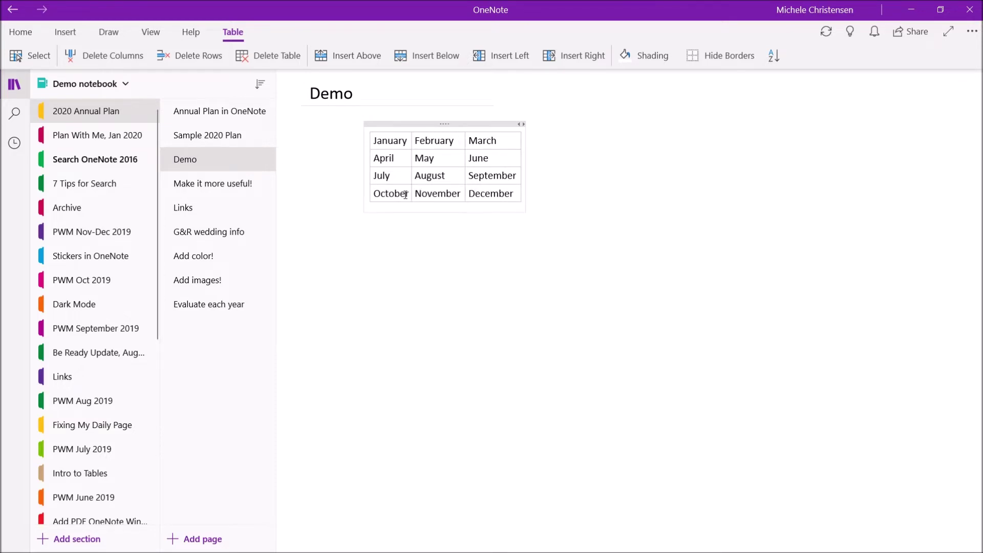
Step: Compare the Demo month table with the Sample 2020 Plan page, then return to Demo
click(369, 127)
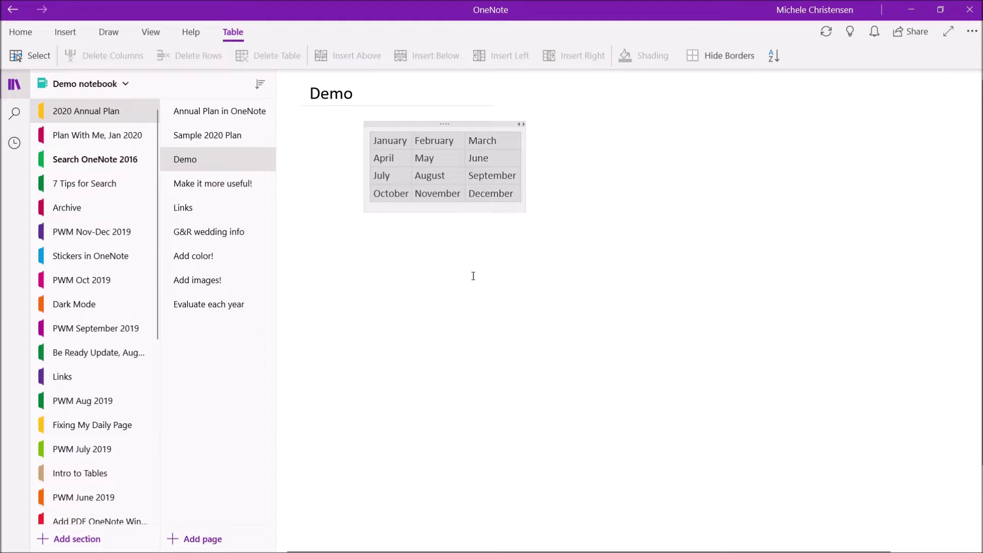
click(454, 246)
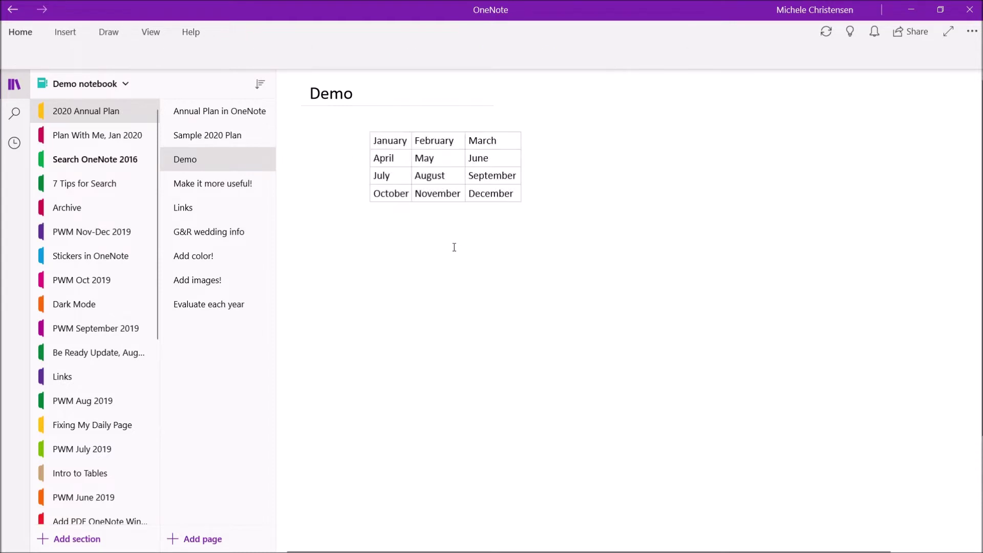
click(239, 136)
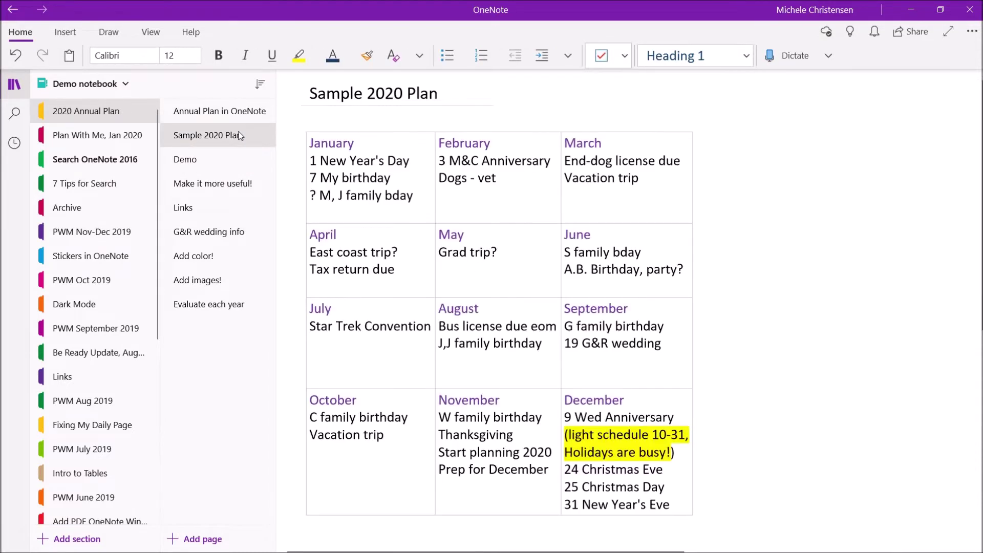
click(231, 163)
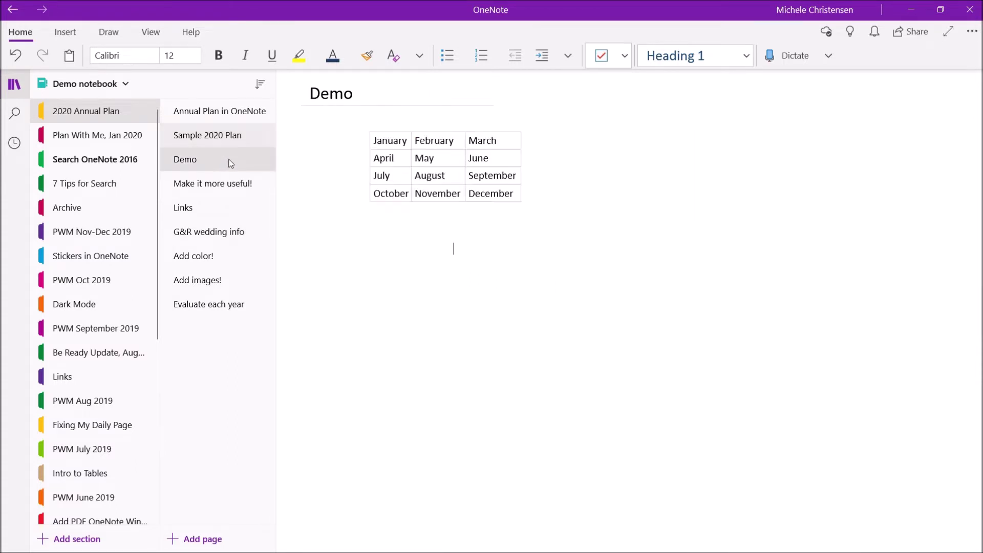
Step: Set all month names in the Demo table to 16 pt
click(394, 125)
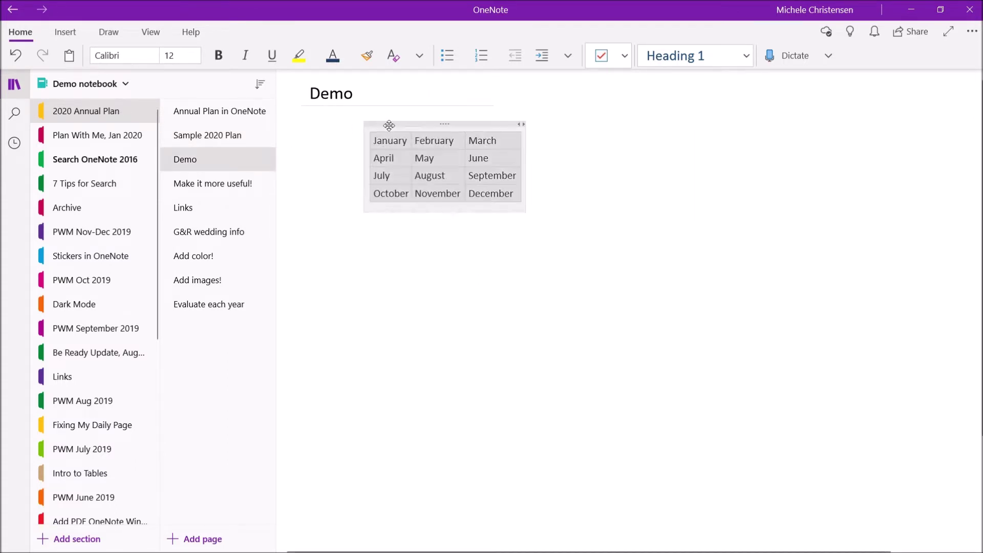
click(28, 36)
click(196, 56)
click(197, 259)
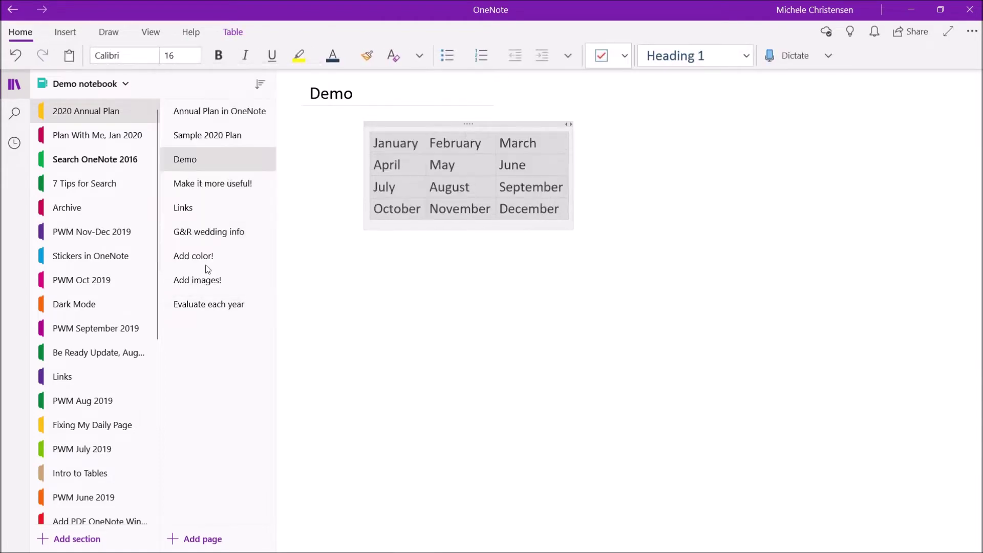
click(374, 340)
click(439, 180)
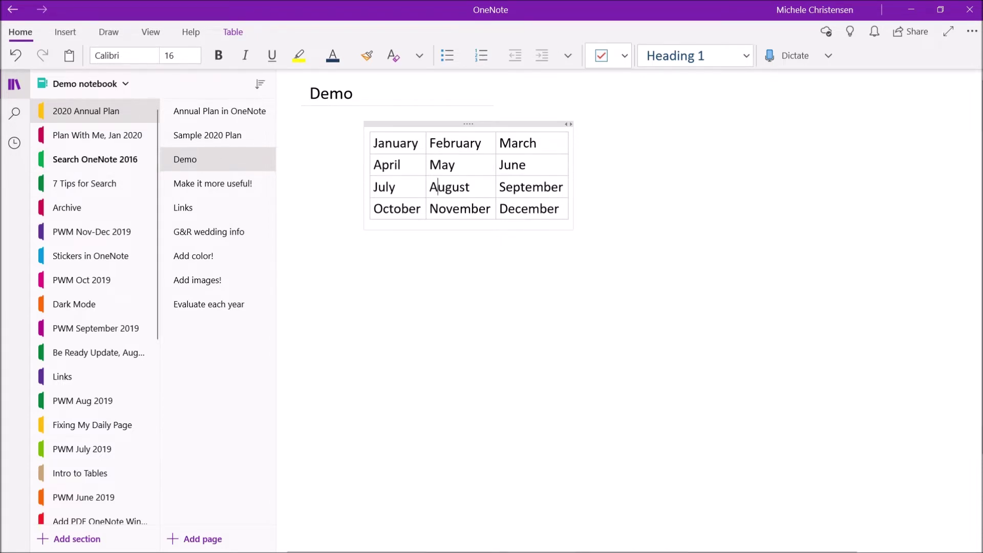
key(Escape)
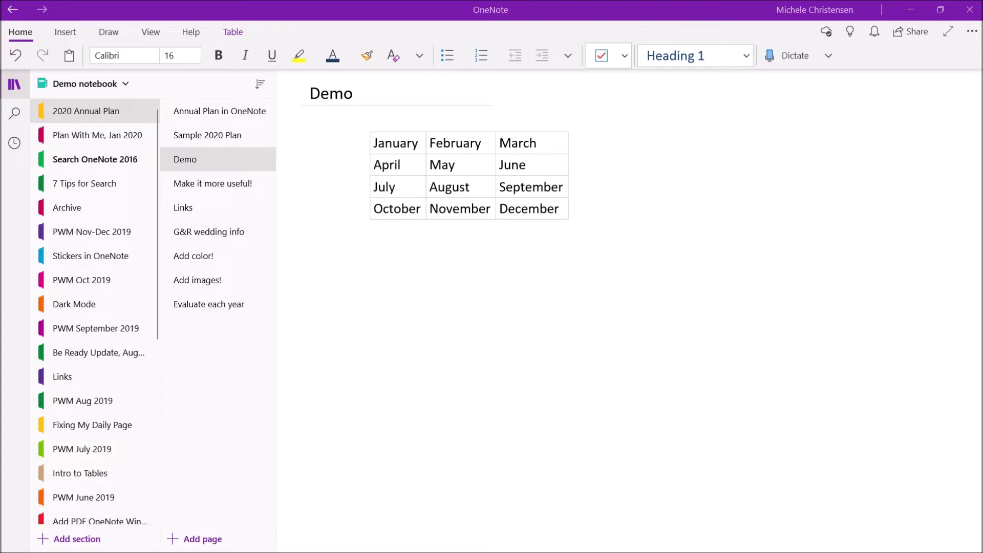
Step: Add '1 New Year's Day' under January and '31 Halloween' under October
click(419, 144)
key(Return)
text(1)
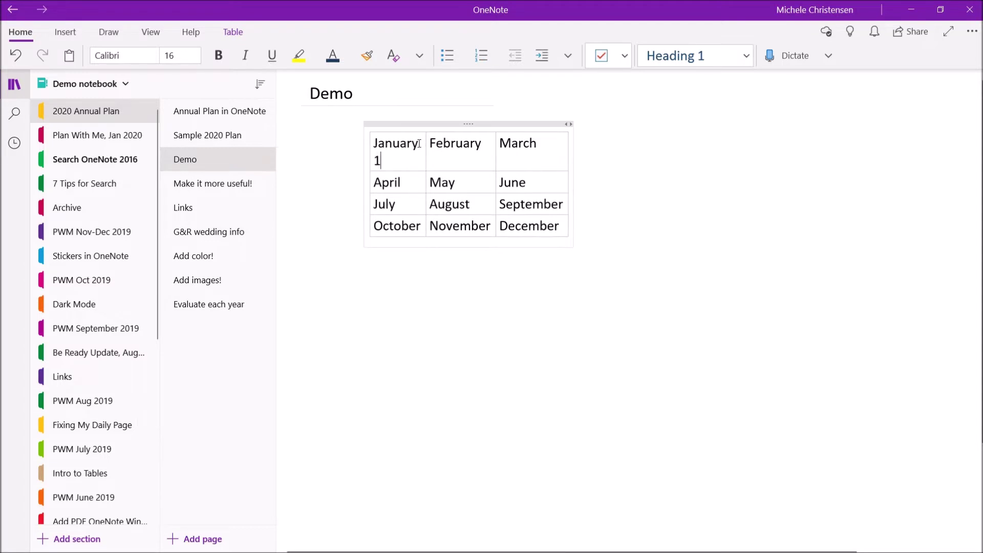
text( New Y)
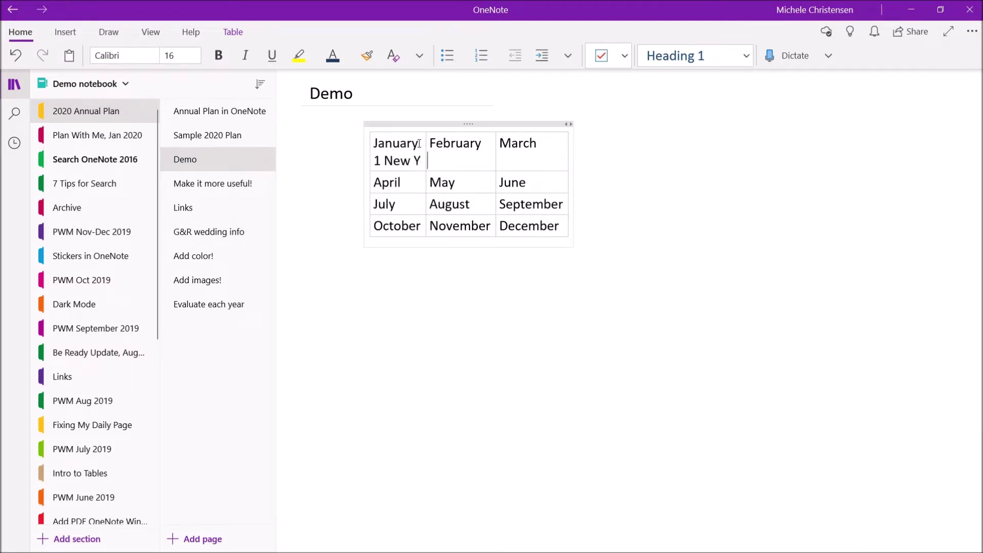
text(ear's Day)
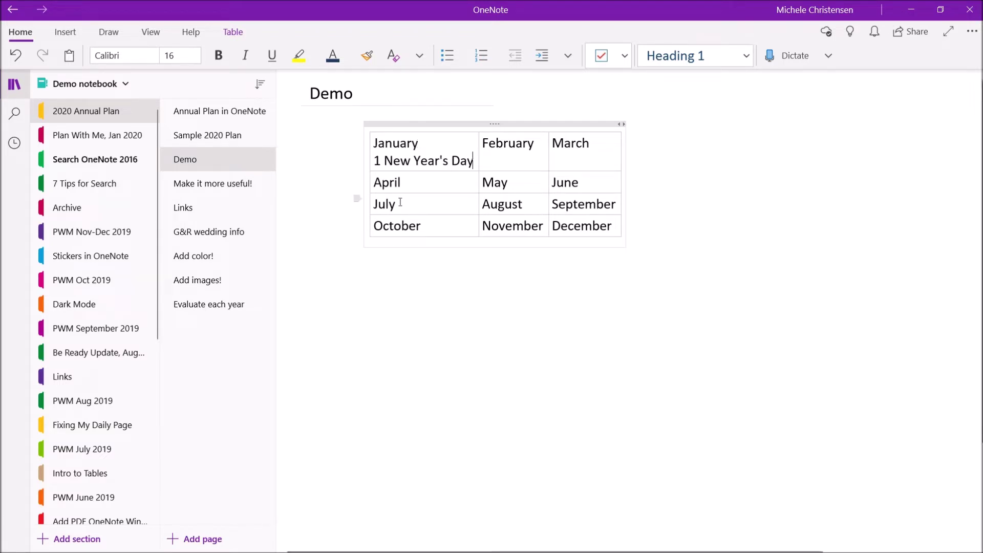
click(437, 230)
key(ctrl+Return)
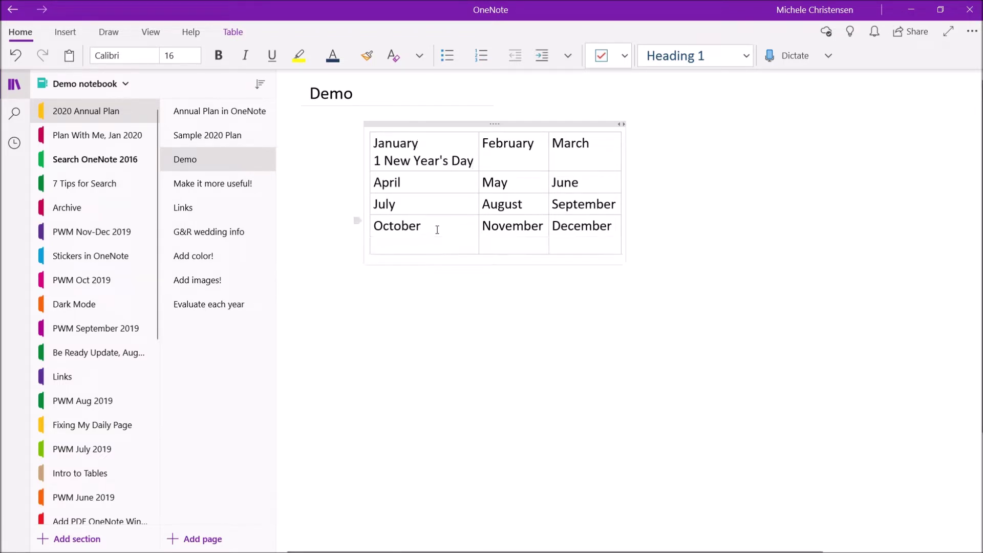
text(31 Hallo)
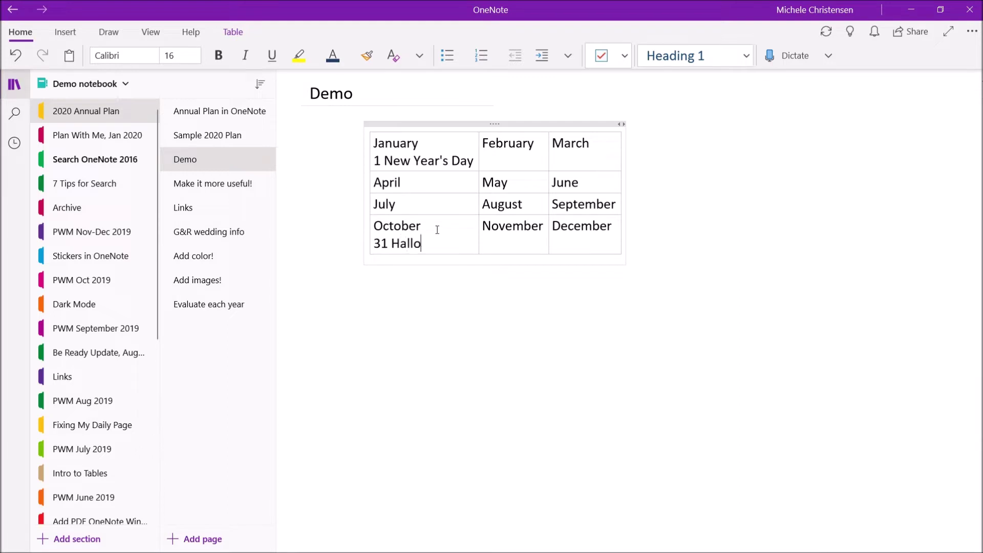
text(ween)
Step: Add 'My Birthday' as another line in the January cell
click(476, 157)
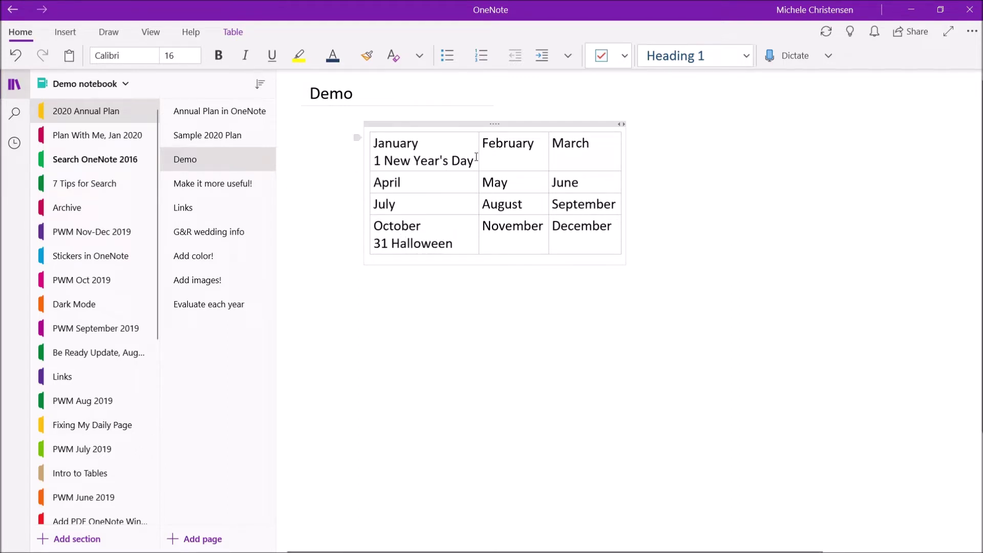
key(Return)
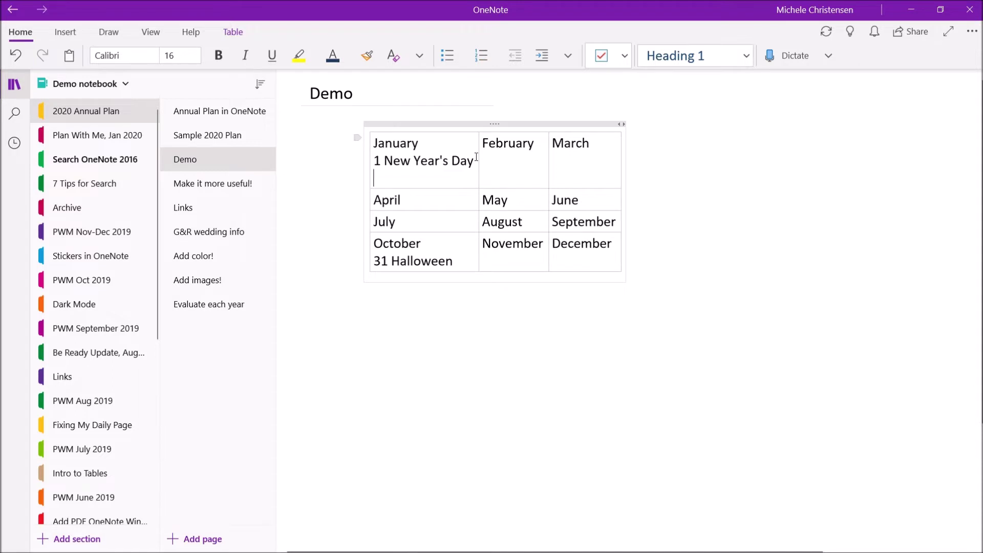
text(2)
key(BackSpace)
text(7)
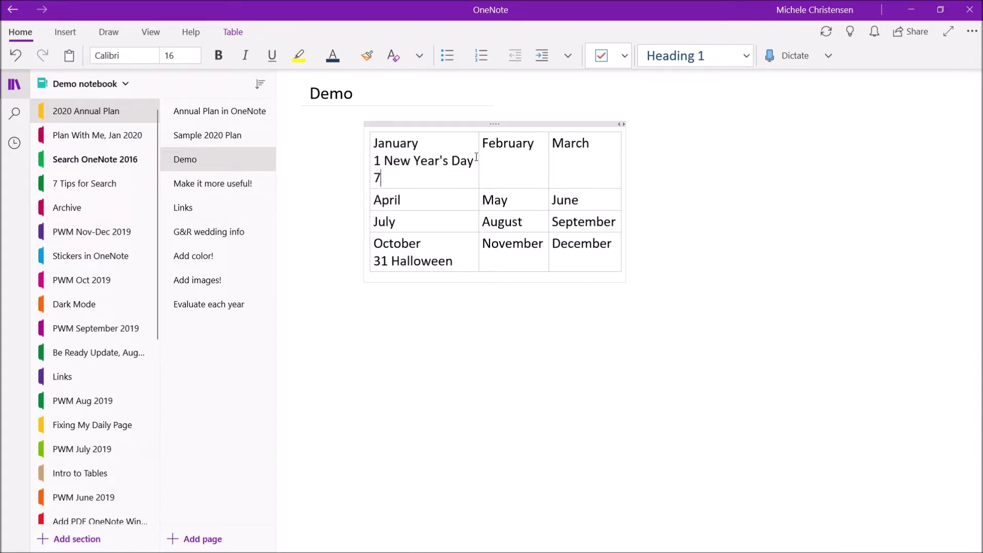
key(BackSpace)
text(m)
key(BackSpace)
text(My Birthday)
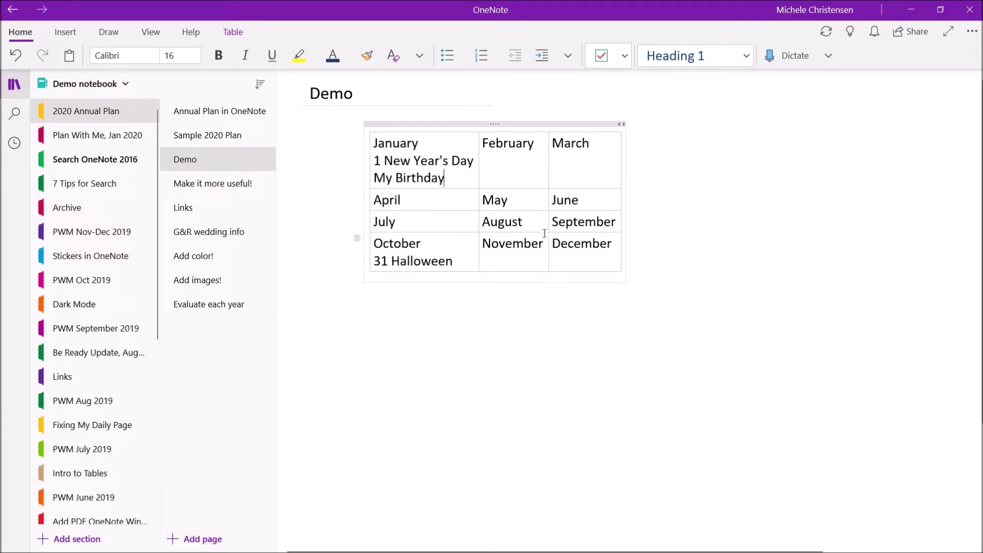
Step: Add 'G birthday' under September, 'Tax Return Due' under April, and 'Star Trek Convention' under July
click(617, 221)
key(Return)
text(G birthday)
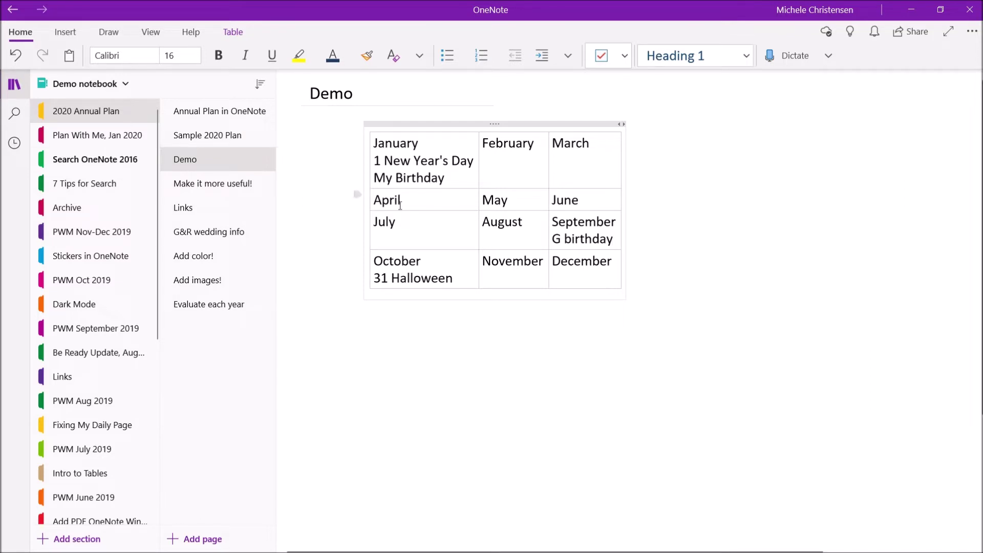
key(Return)
text(T)
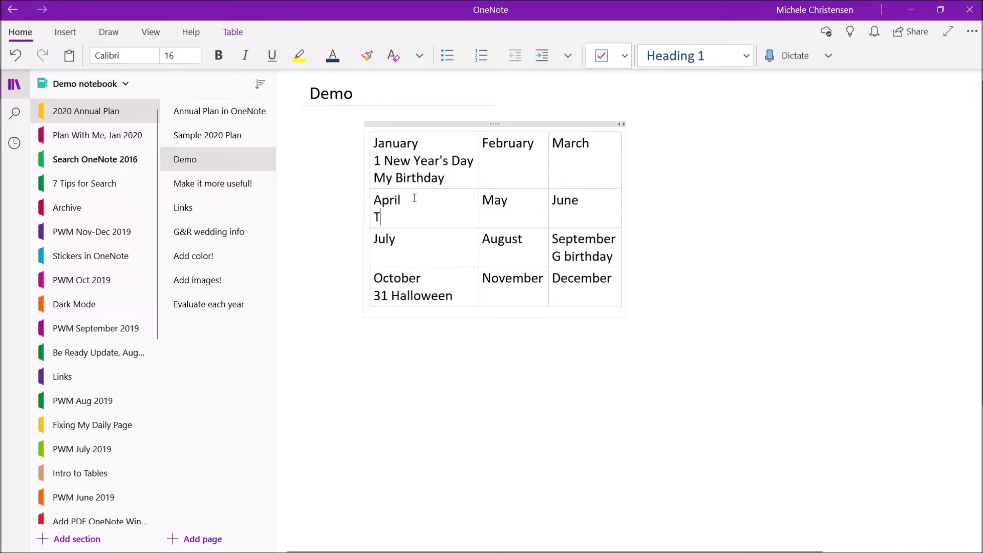
text(ax Return )
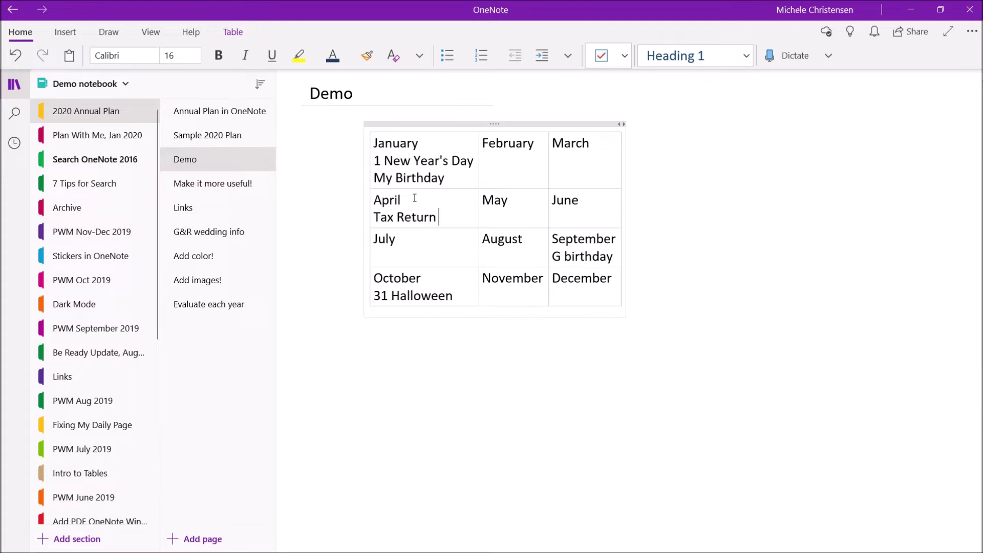
text(Due)
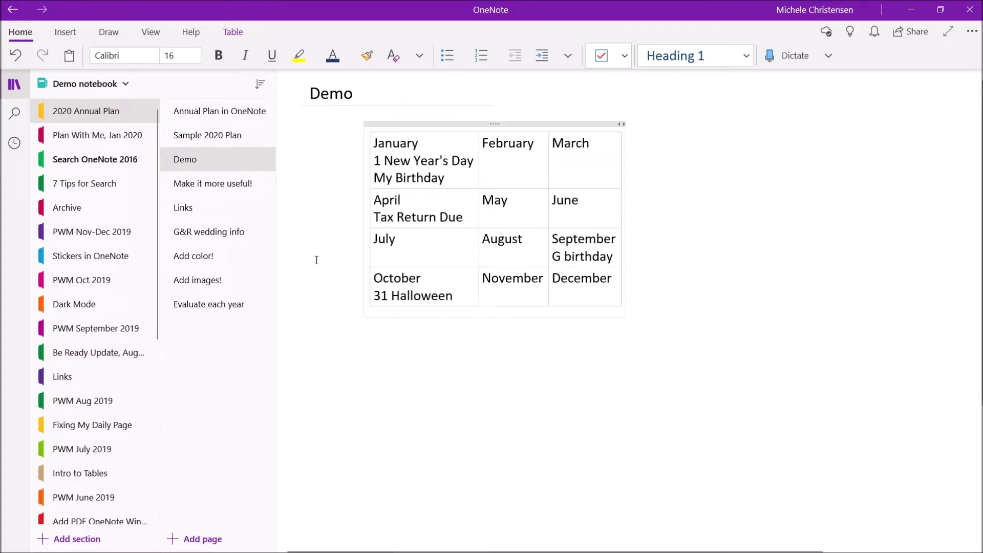
click(405, 244)
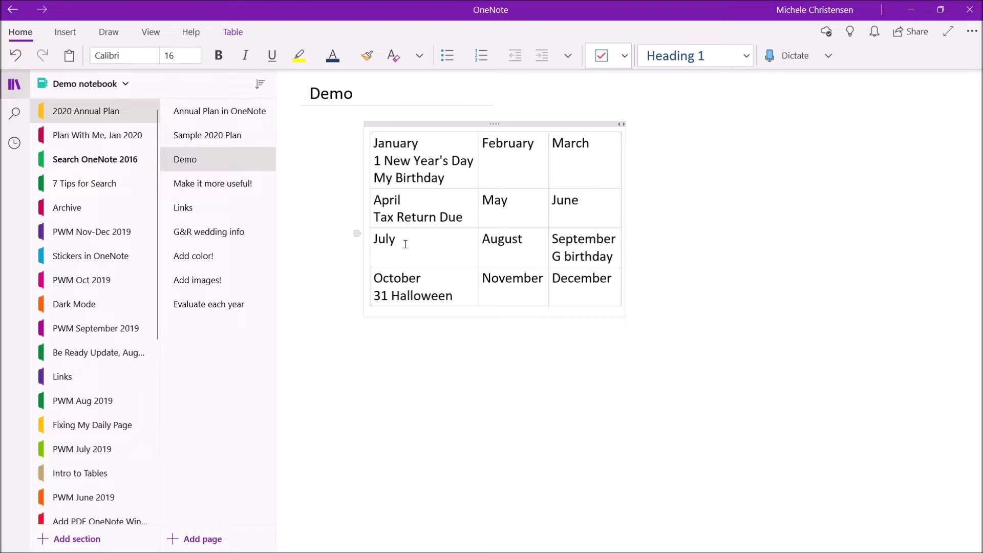
key(Return)
text(Star Trek Convention)
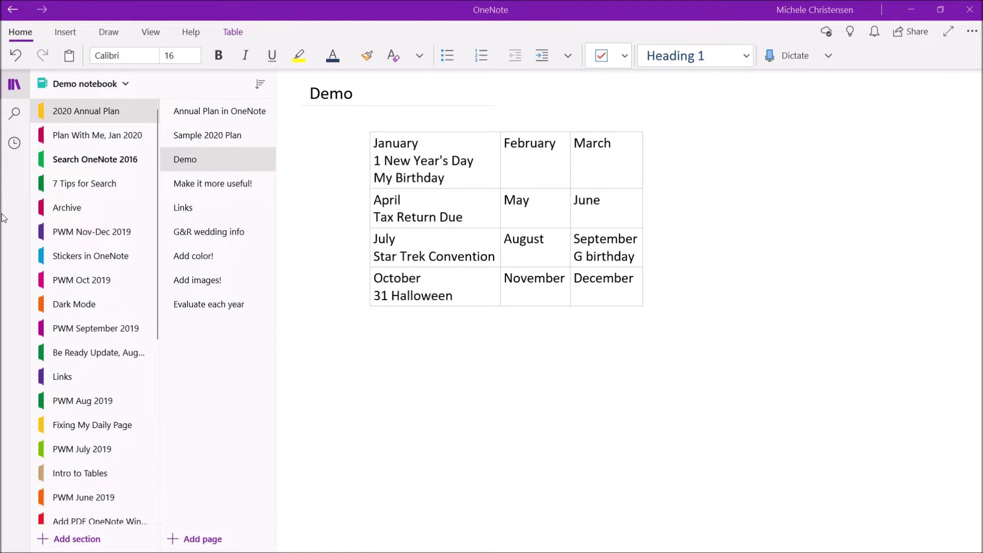
Step: Open the Sample 2020 Plan page and look into its March and October cells
click(239, 139)
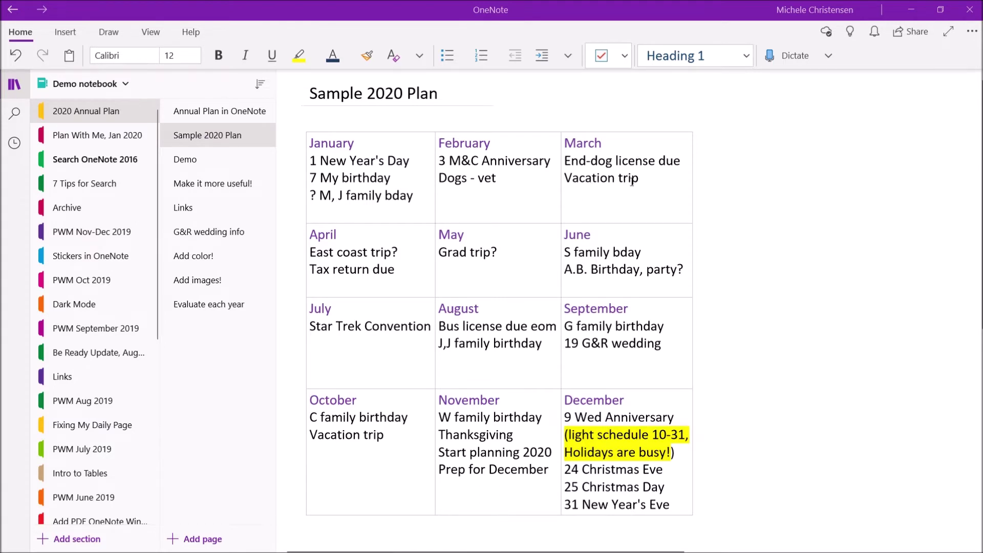
click(600, 174)
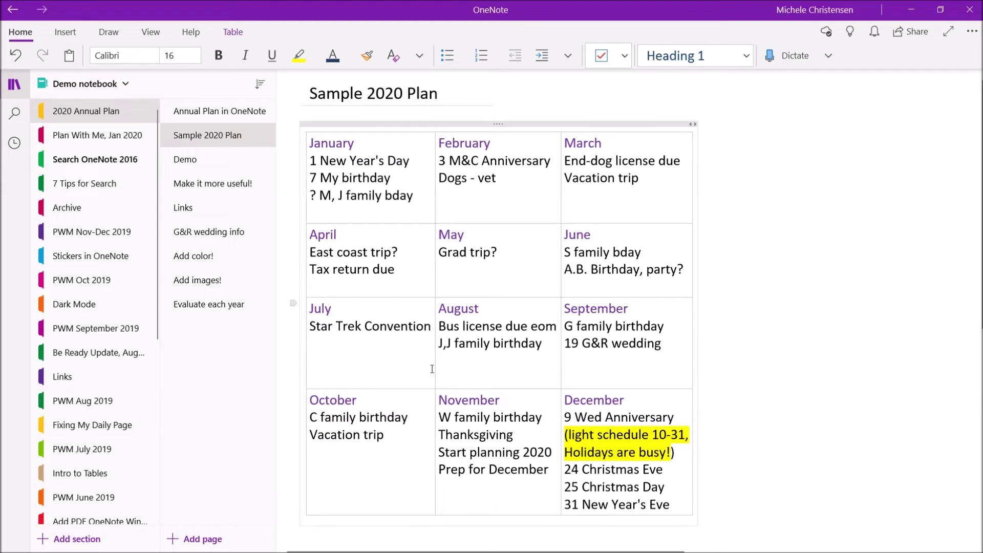
click(403, 439)
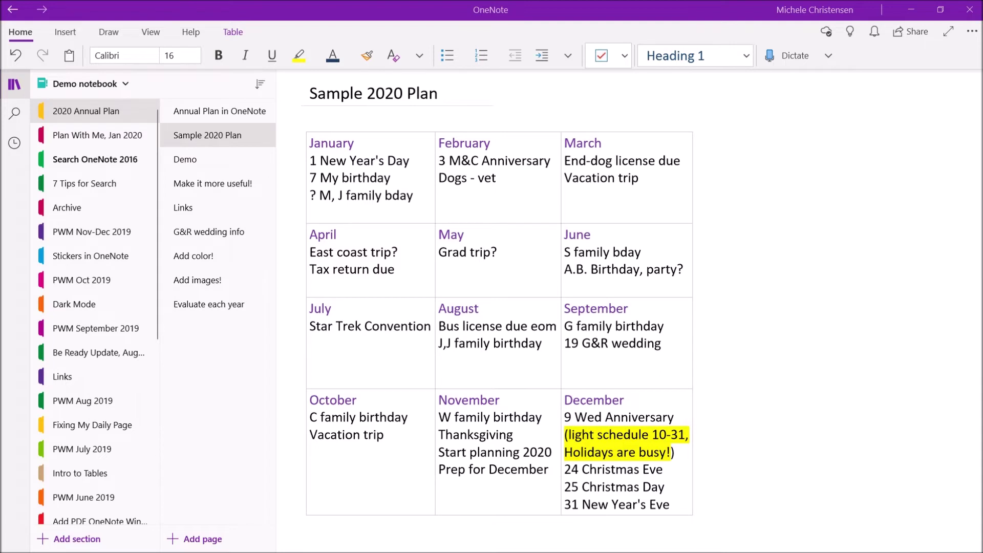
Step: Go through the 'Make it more useful!' page to the Links page
click(200, 185)
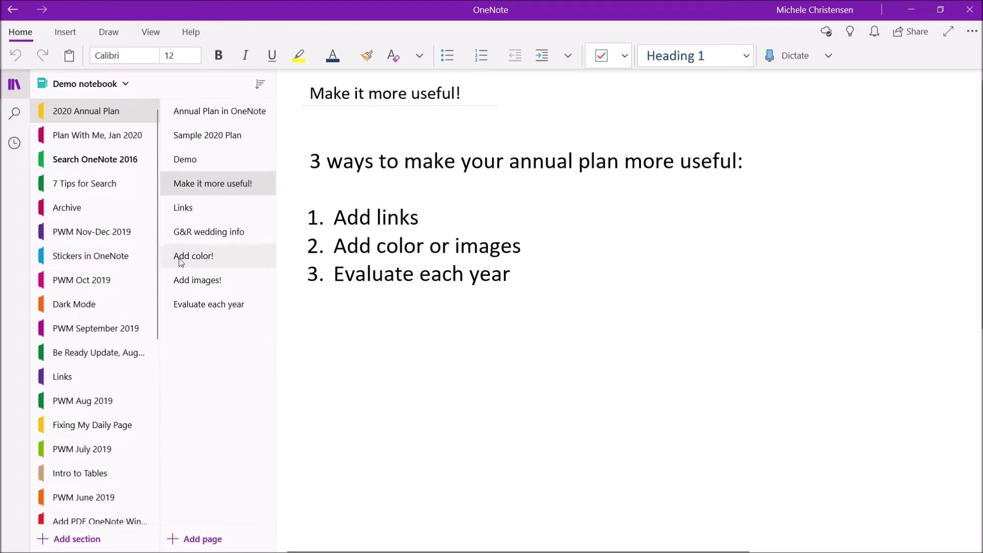
click(214, 209)
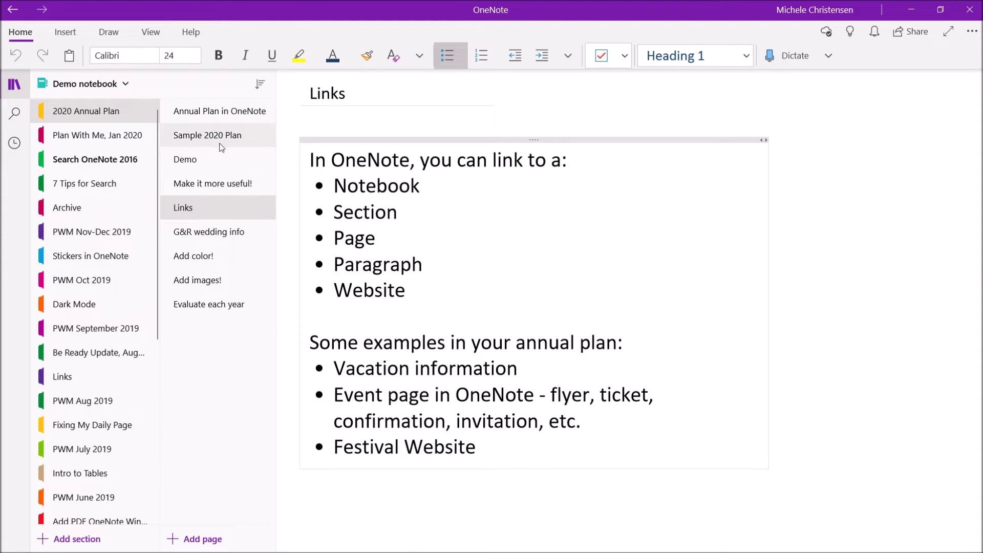
Step: Open the G&R wedding info page and bring up its page options menu
click(213, 236)
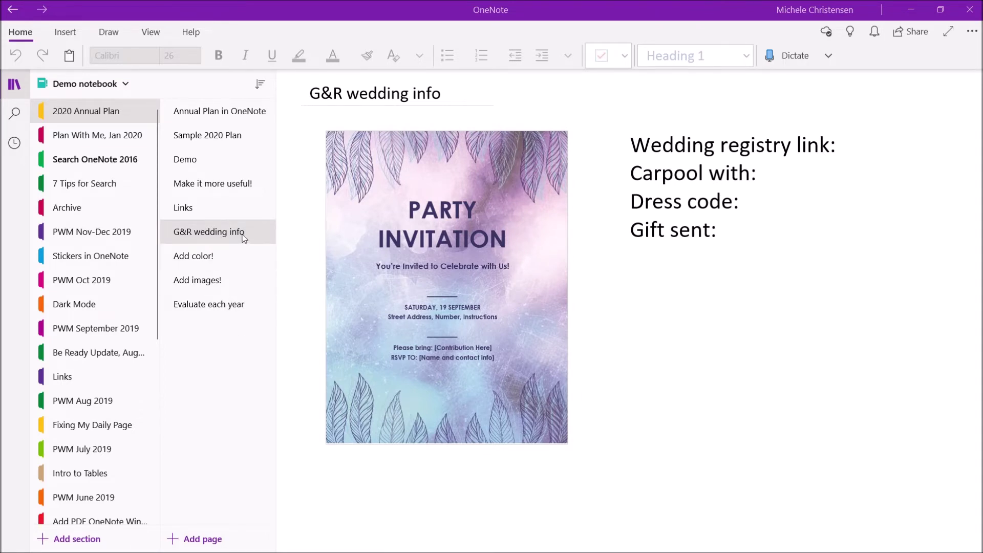
right_click(244, 238)
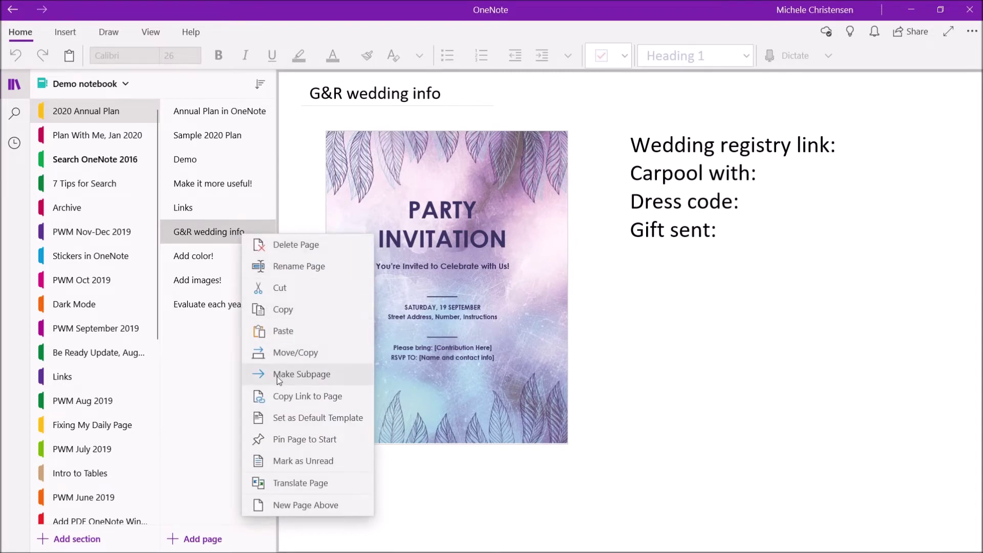
Step: Link '19 G&R wedding' in the September cell to the G&R wedding info page
click(281, 398)
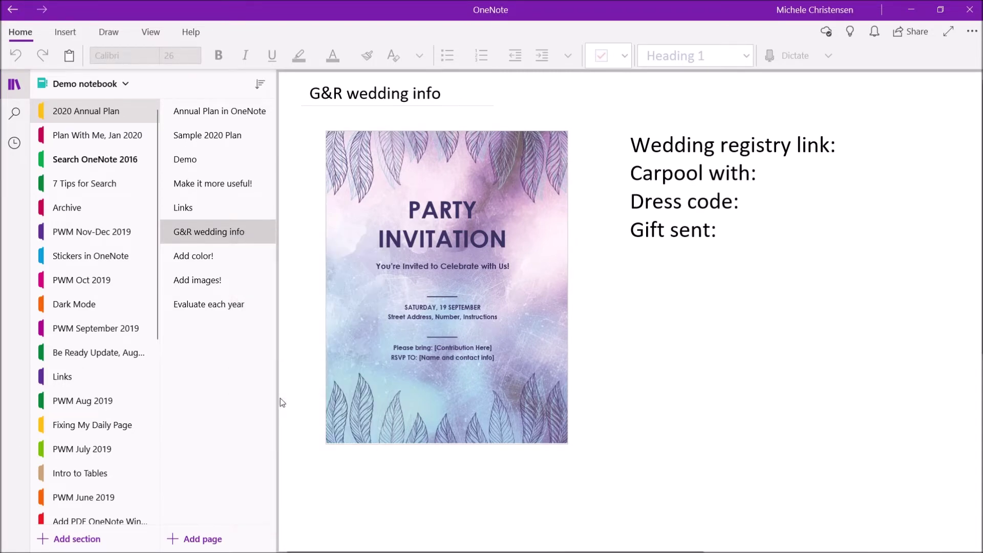
click(223, 137)
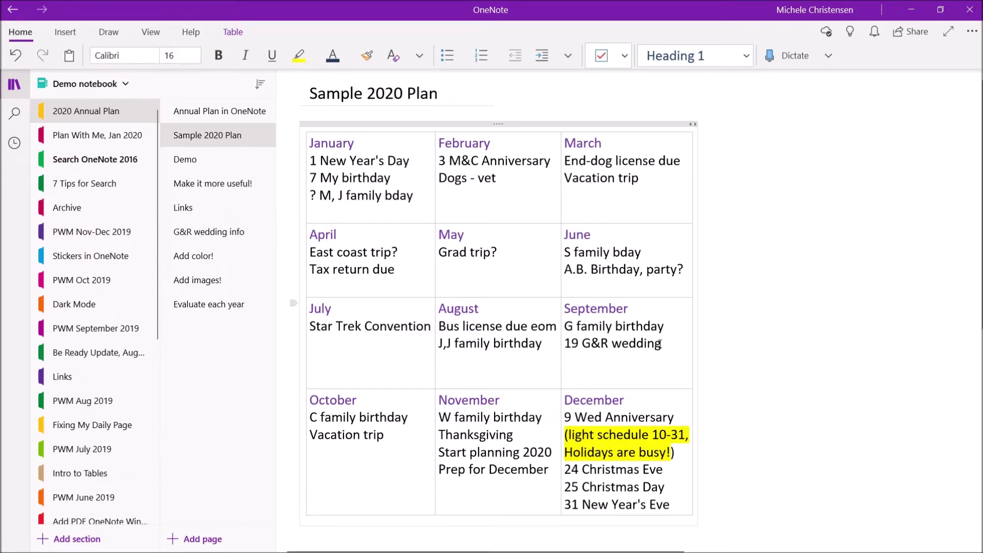
drag(662, 344, 568, 347)
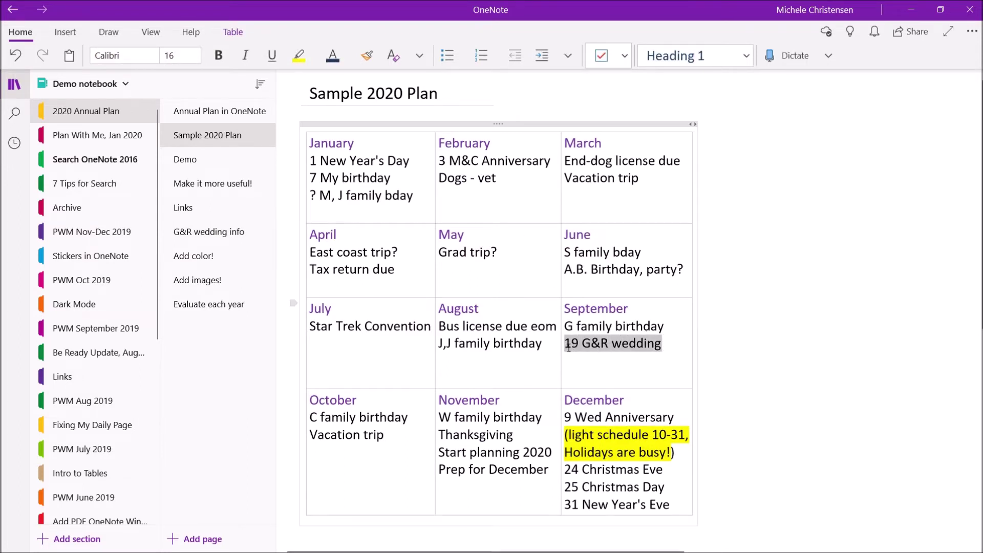
click(65, 33)
click(378, 55)
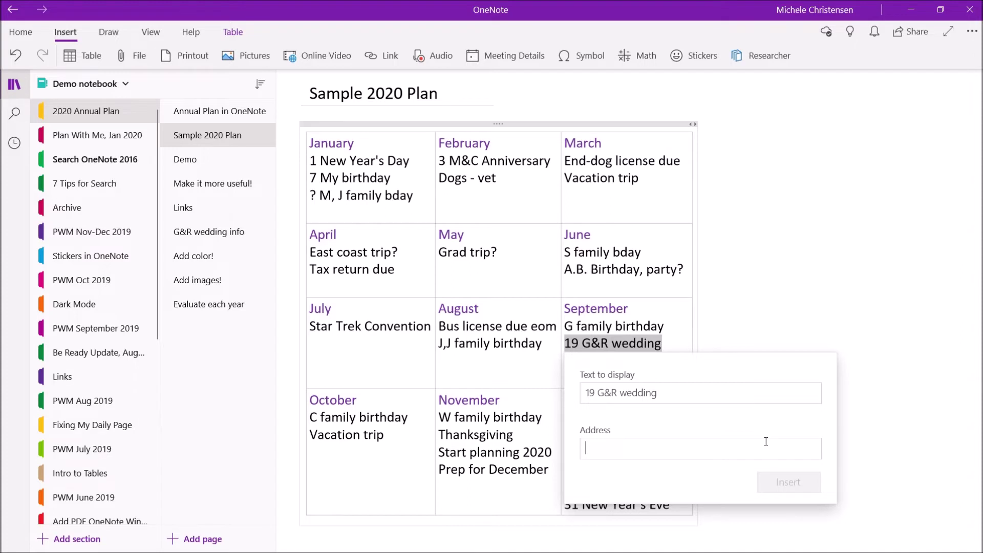
key(ctrl+v)
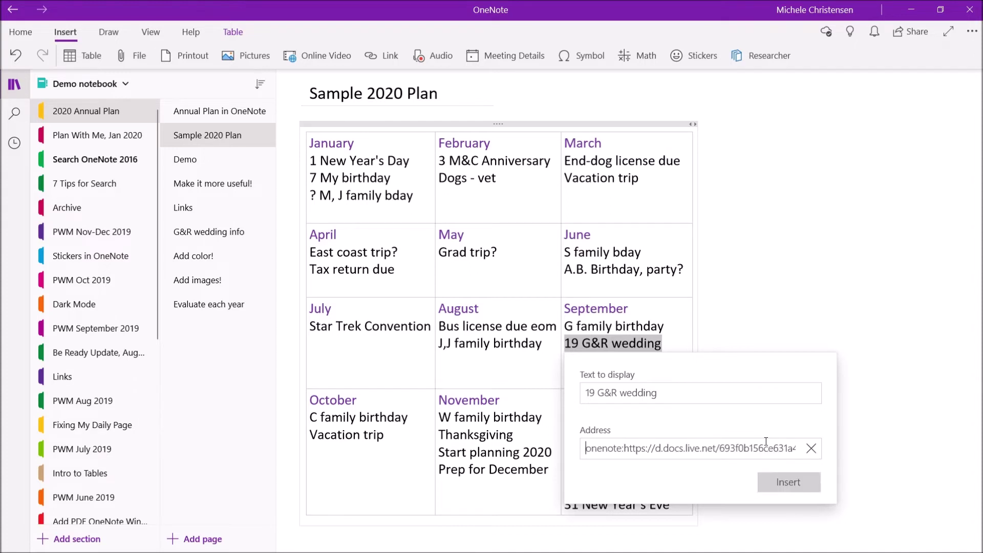
click(774, 481)
Step: Test the new wedding link and return to the Sample 2020 Plan page
click(747, 349)
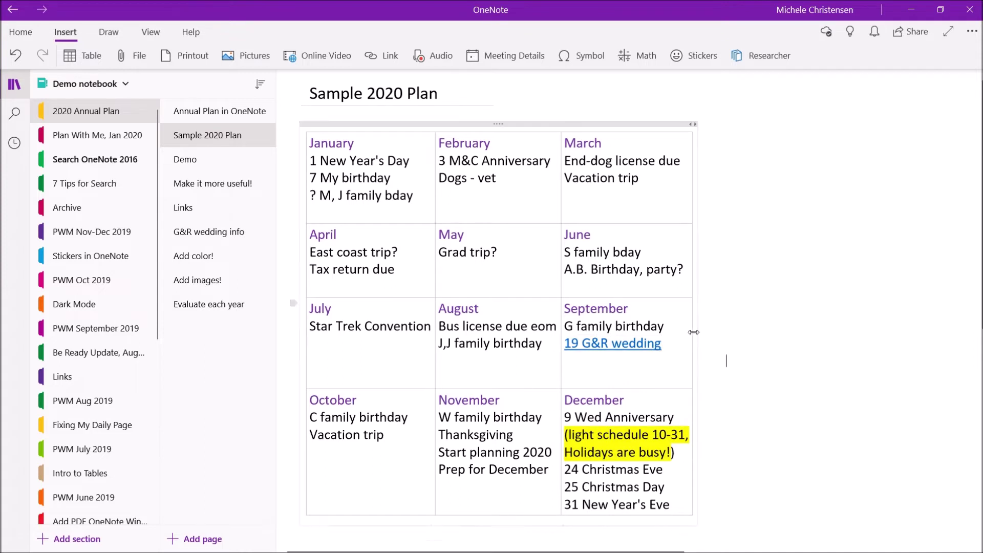
click(621, 350)
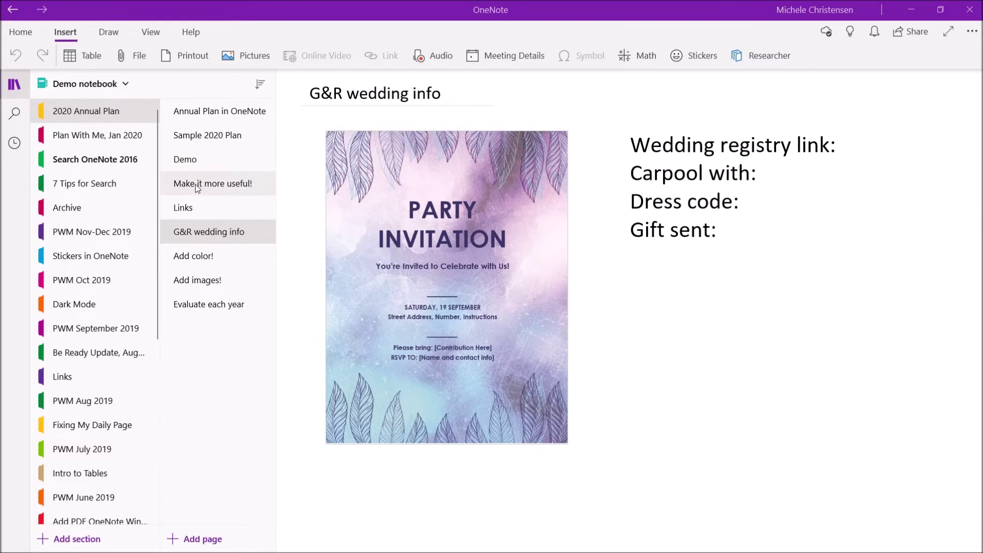
click(207, 136)
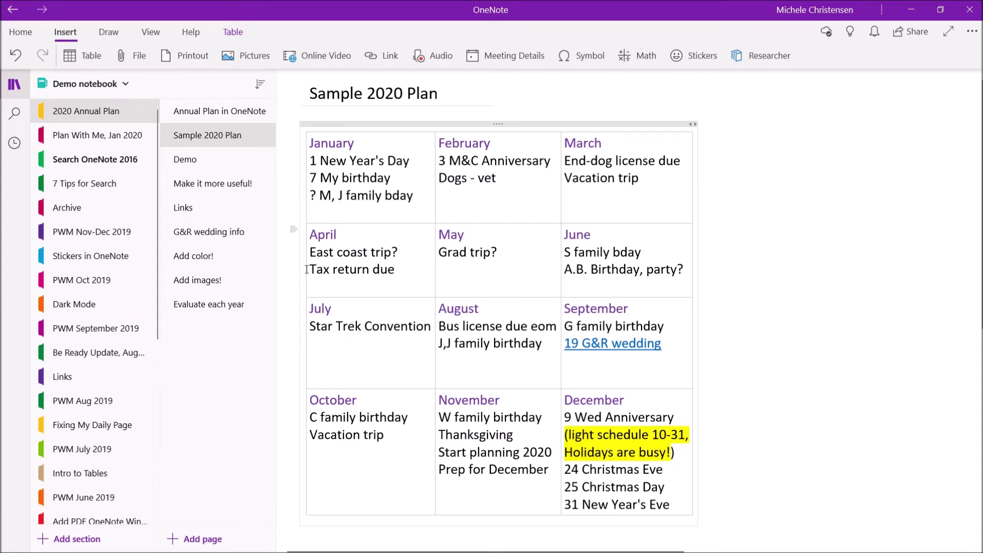
mouse_move(233, 550)
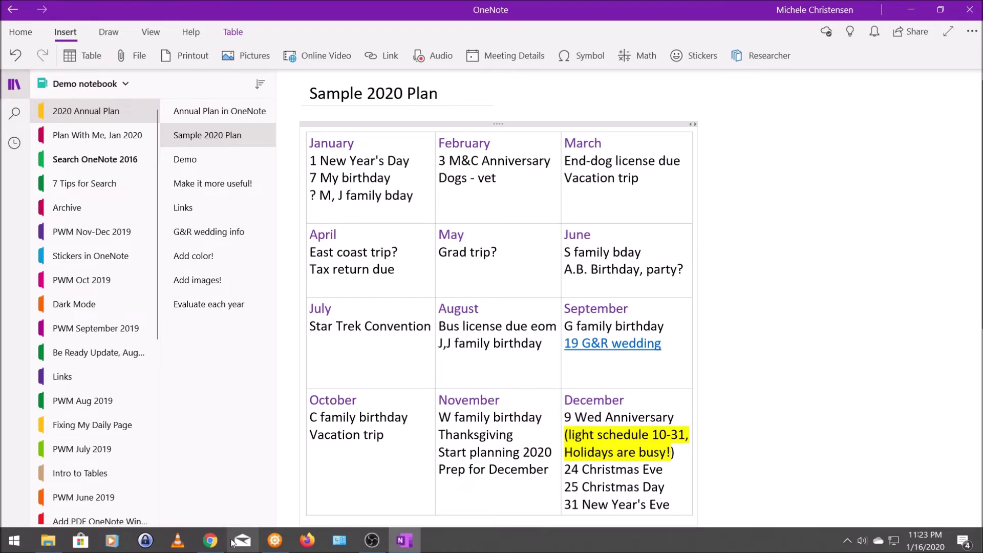
click(211, 541)
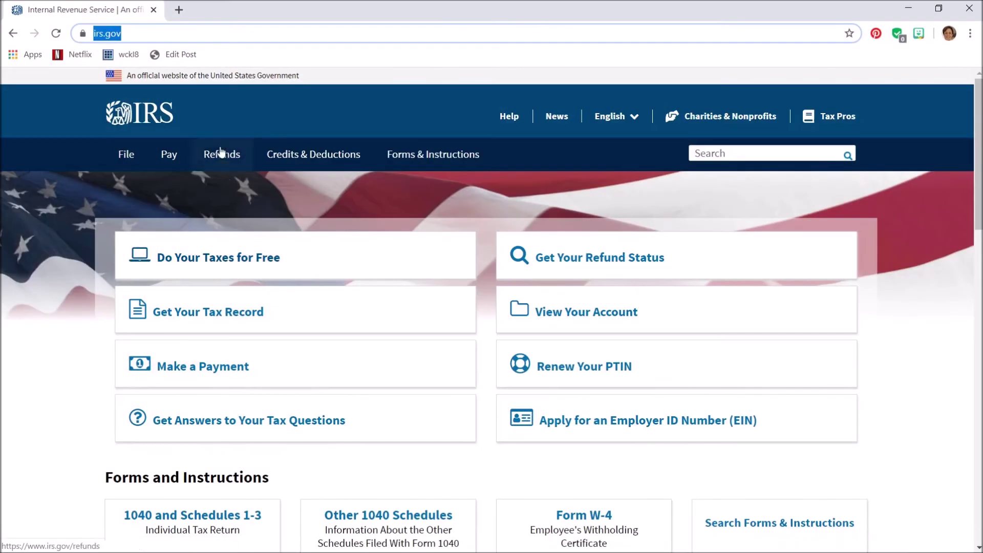
click(185, 34)
drag(204, 36, 91, 37)
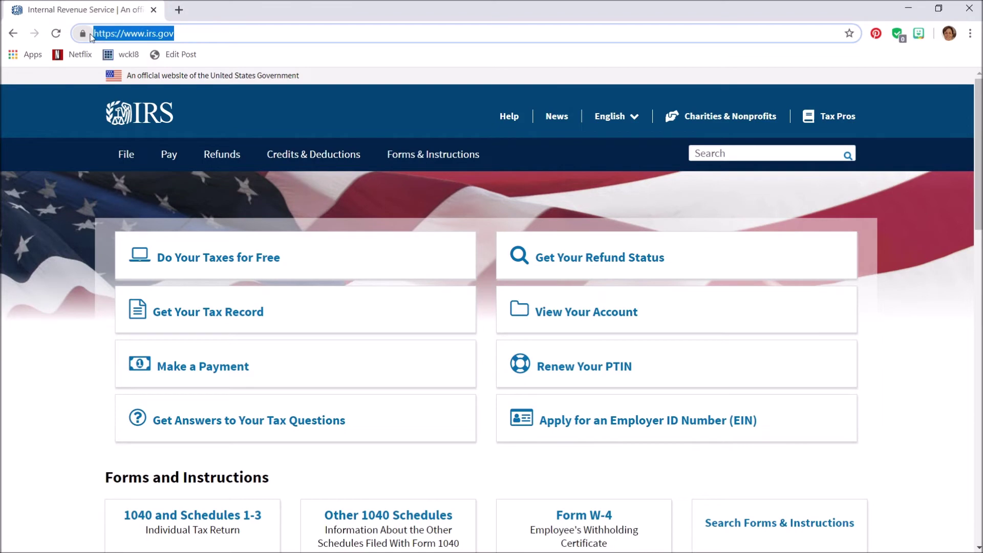
click(909, 8)
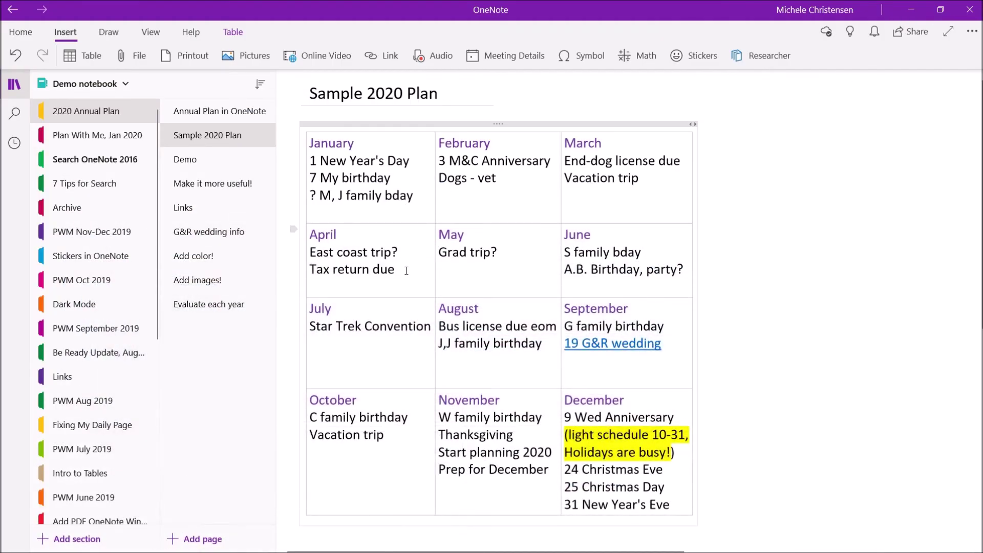
drag(395, 269, 312, 266)
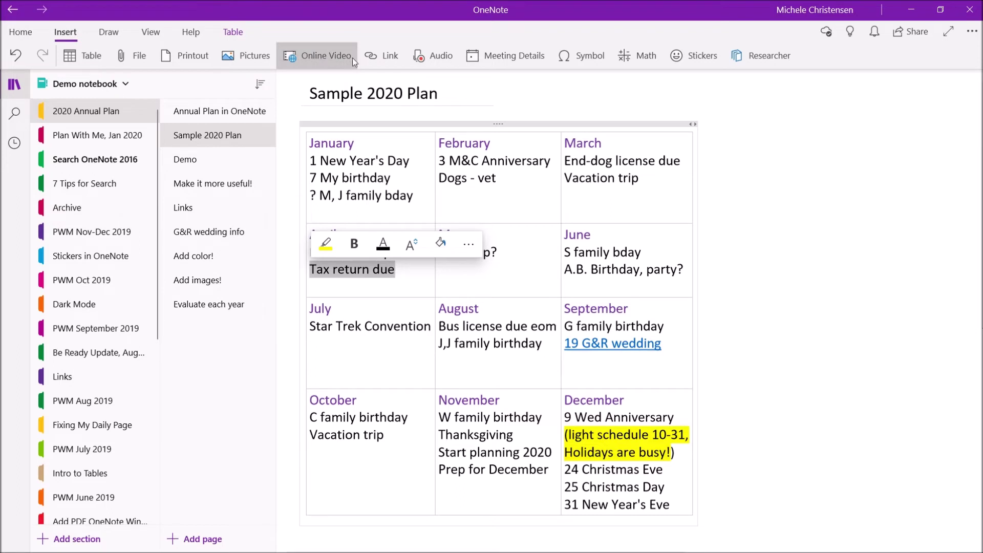
click(379, 56)
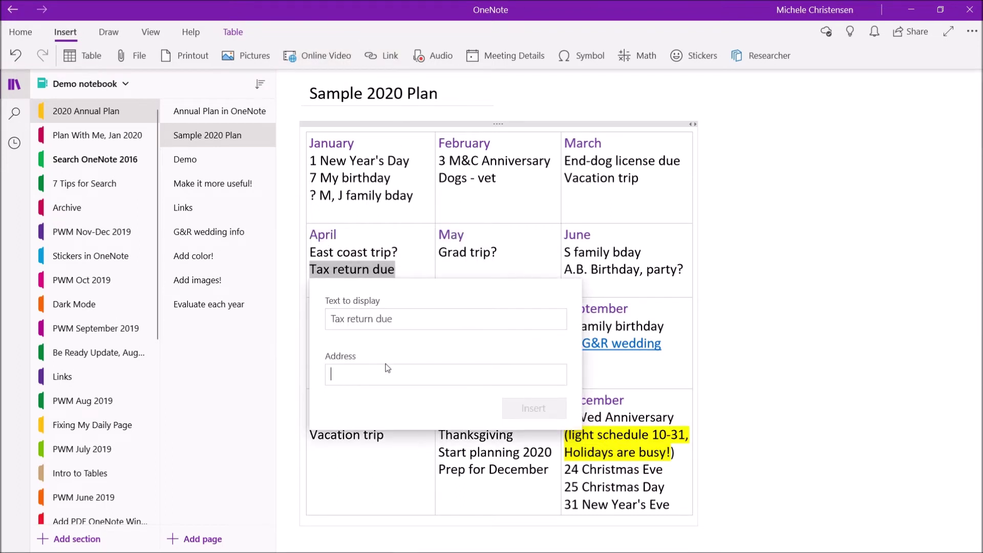
key(ctrl+v)
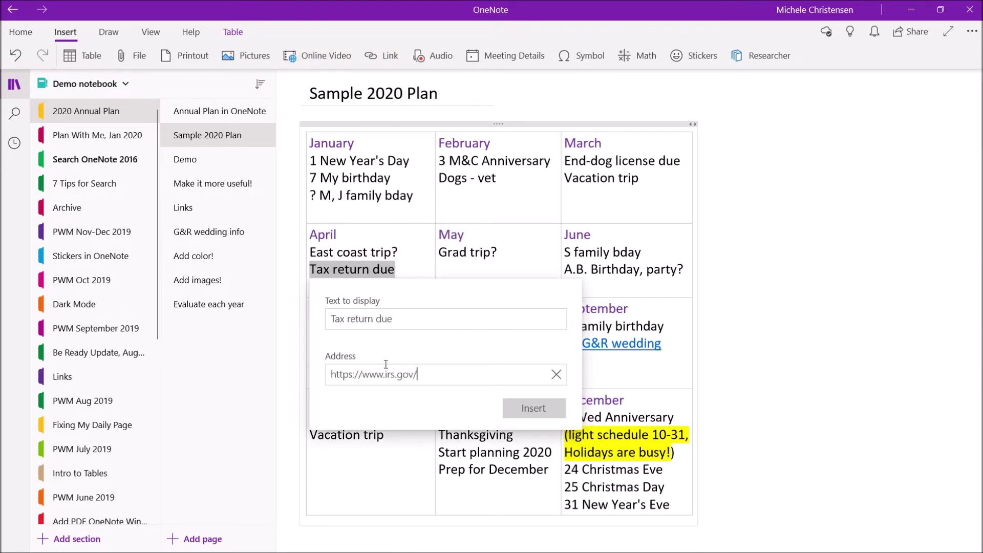
click(534, 408)
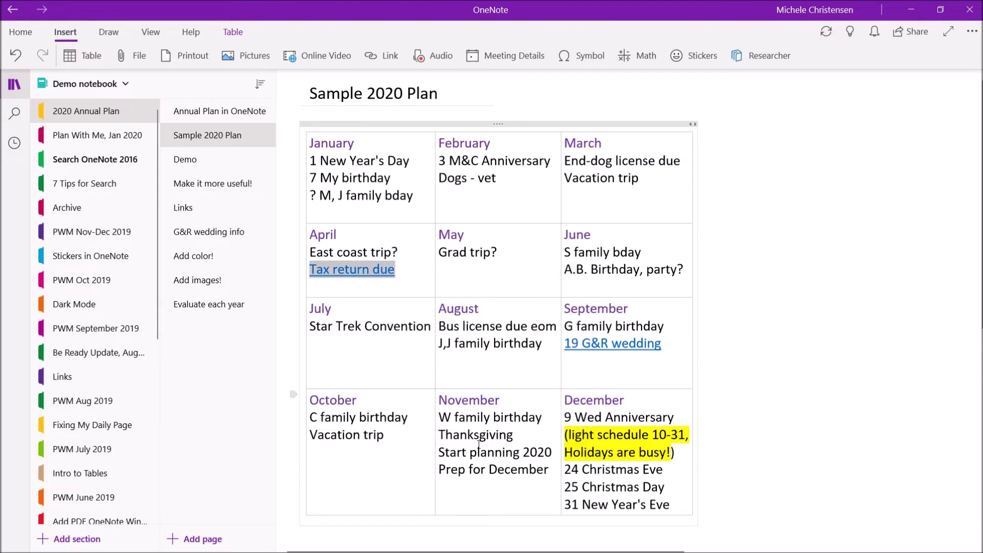
click(220, 333)
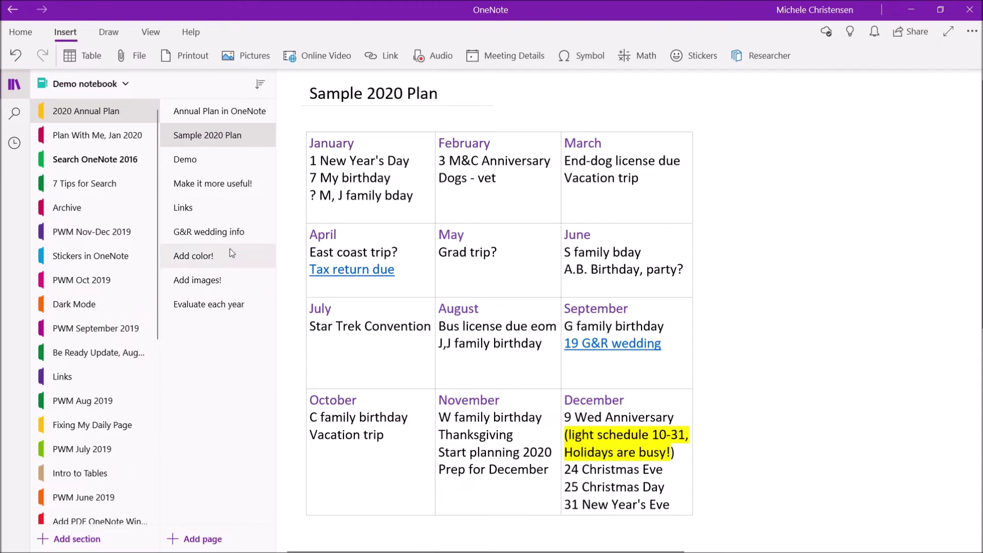
Step: Go from the Links page to the Add color! page and click into the January cell
click(210, 207)
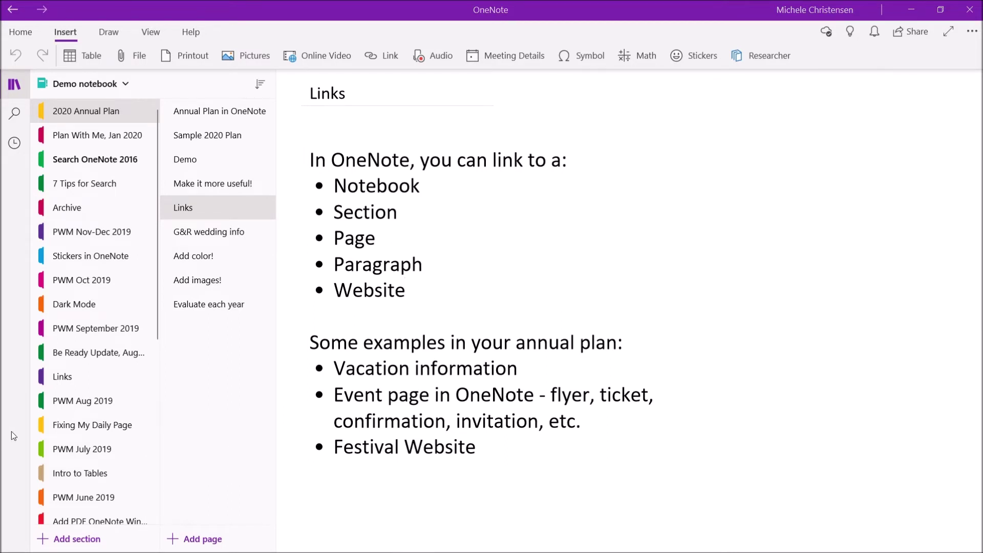
click(196, 258)
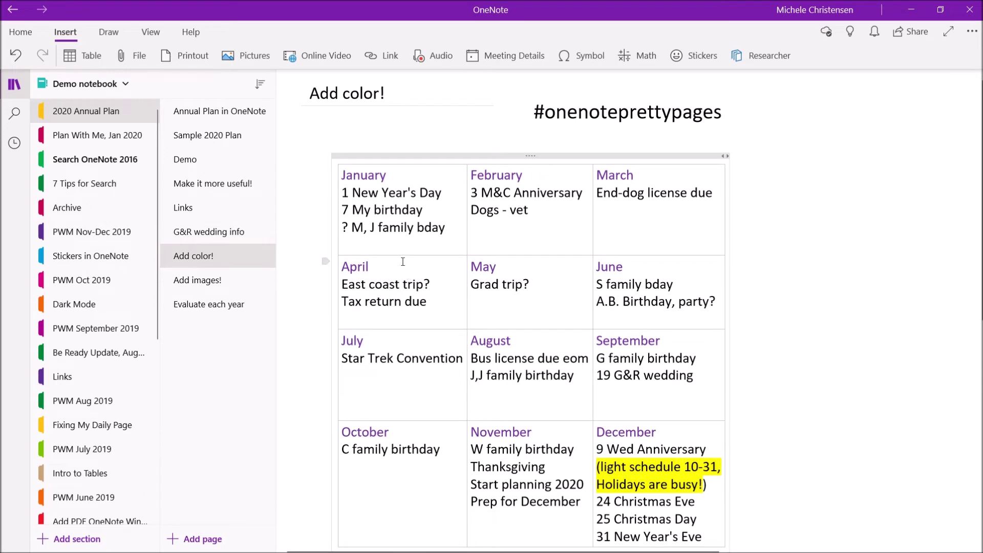
click(445, 228)
click(233, 32)
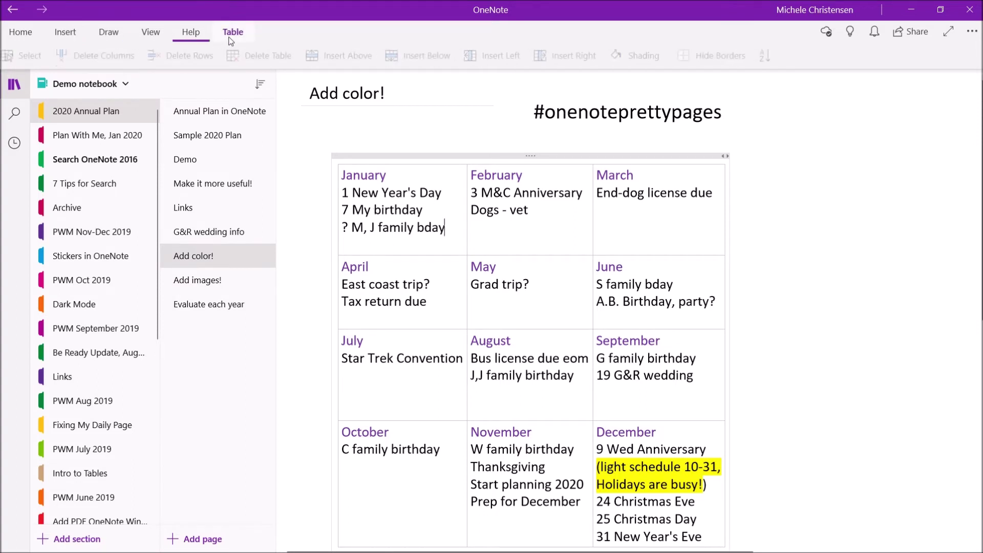
click(676, 58)
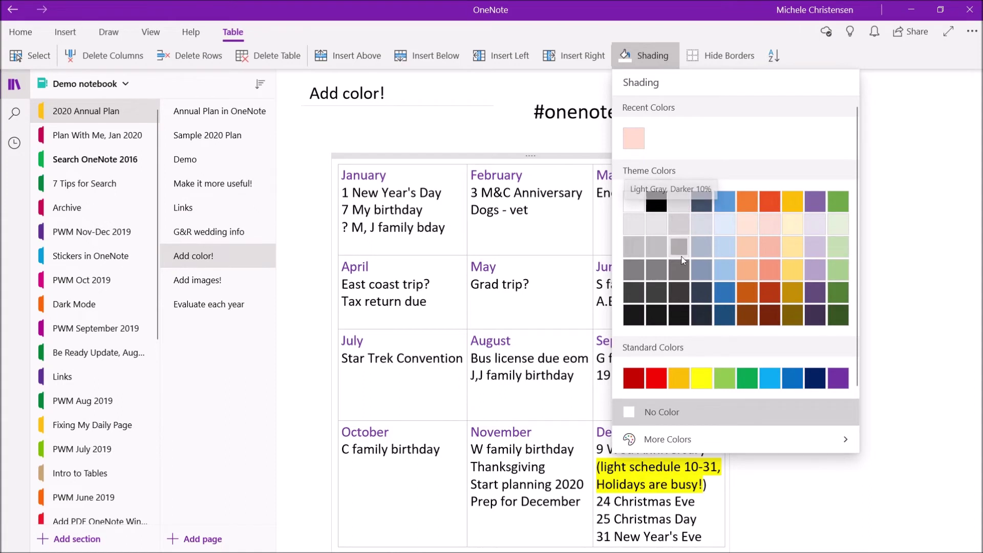
click(746, 226)
click(774, 219)
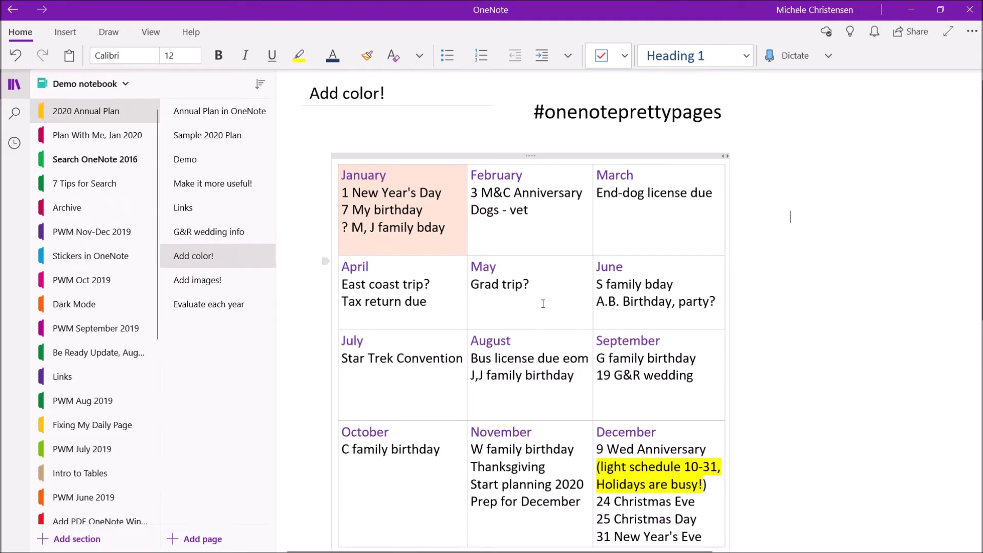
drag(528, 284, 468, 284)
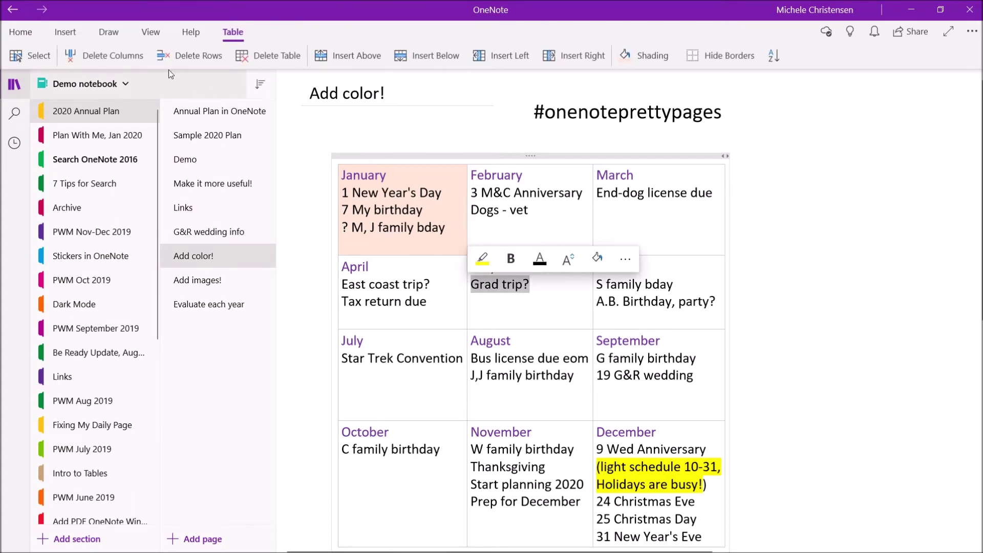
click(20, 36)
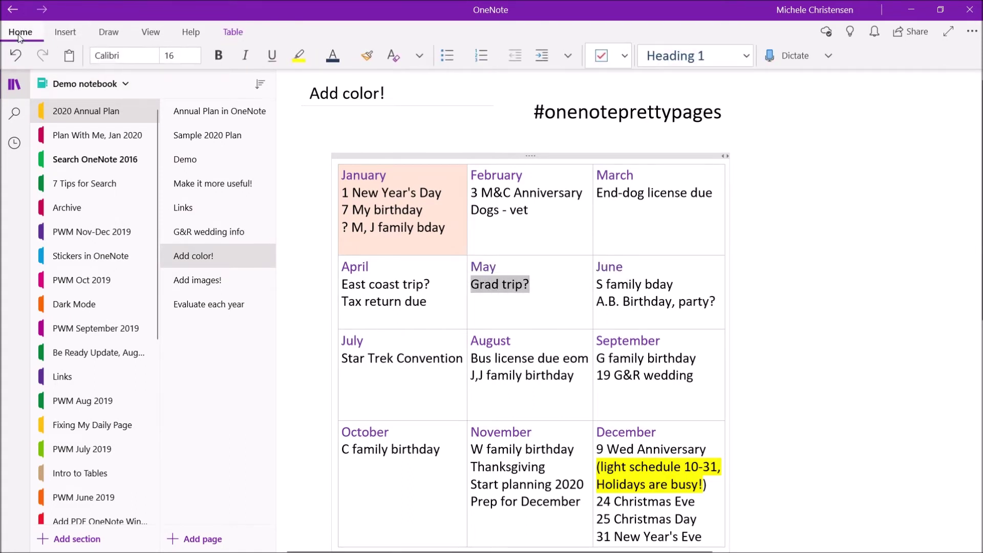
click(351, 62)
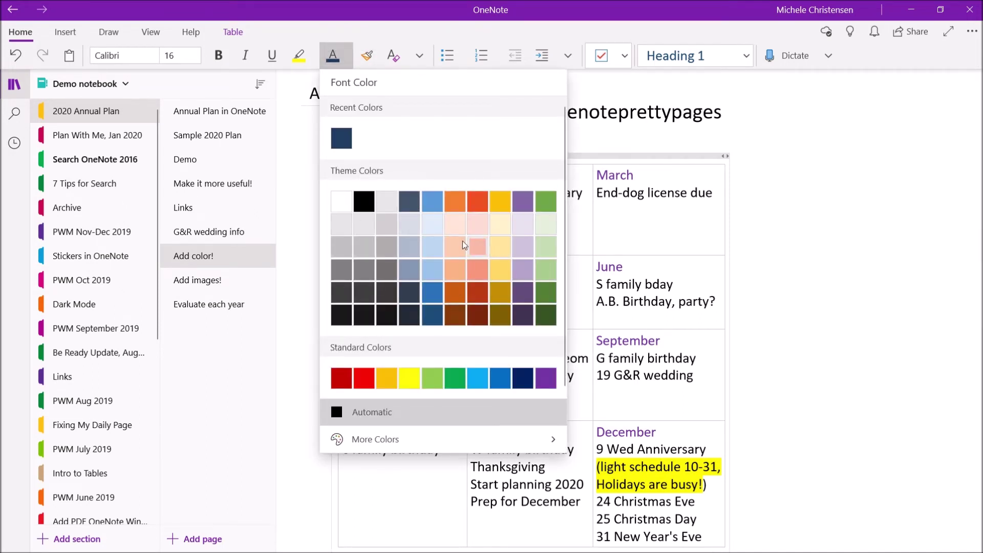
click(378, 440)
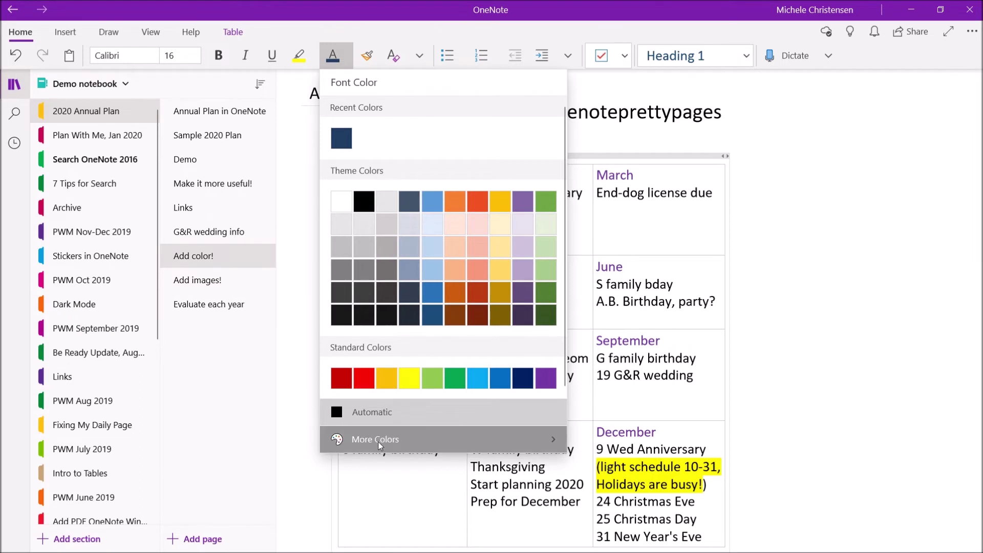
key(Escape)
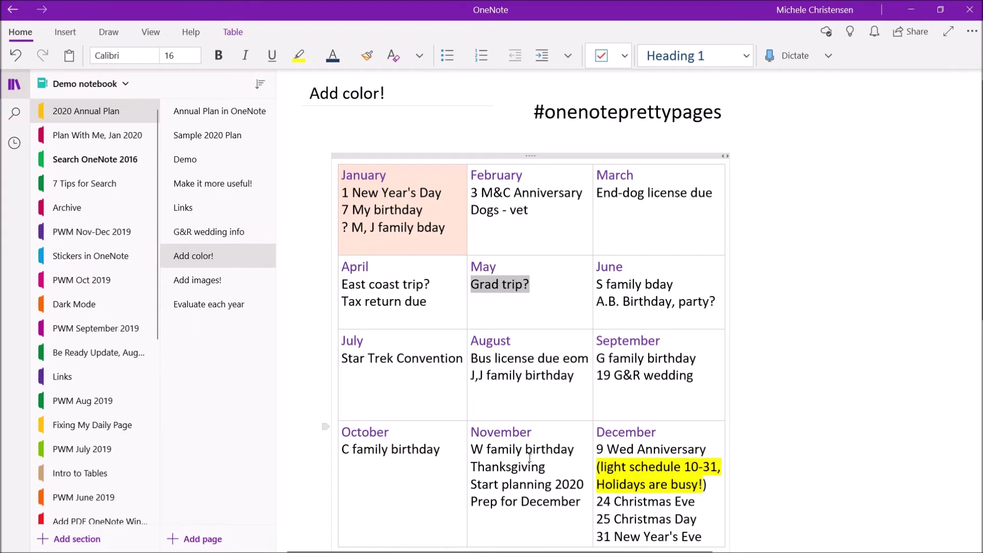
click(316, 56)
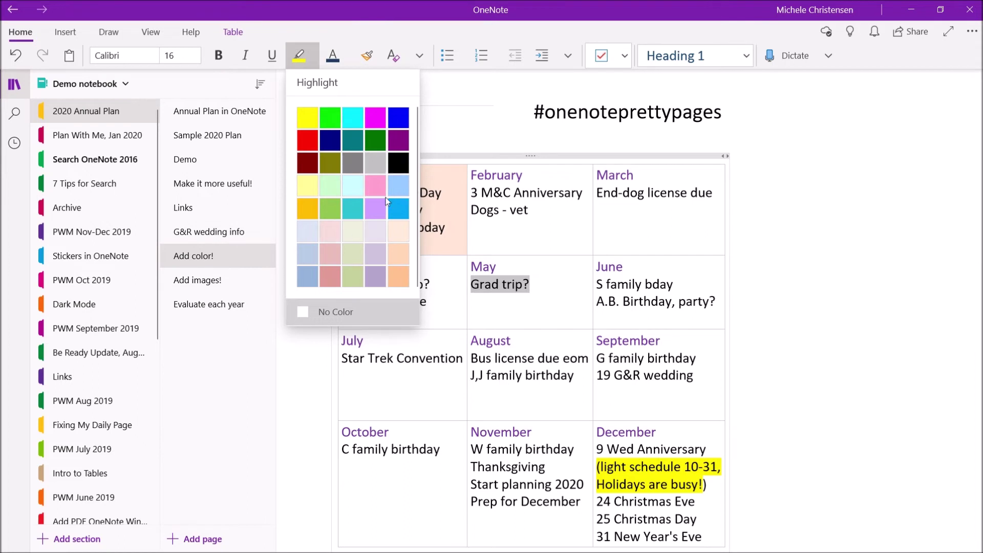
click(839, 253)
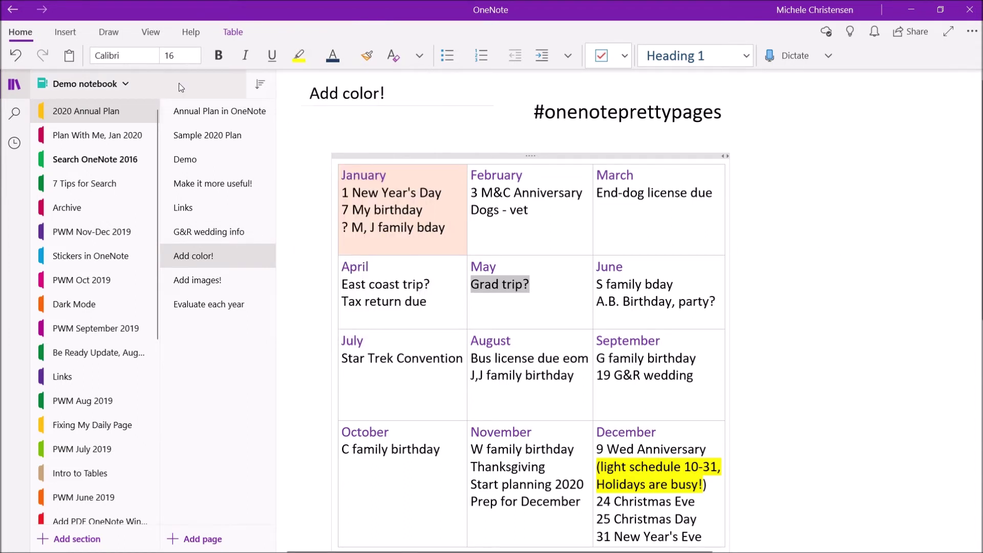
Step: Give the Add color! page a very pale background colour after previewing green shades
click(160, 33)
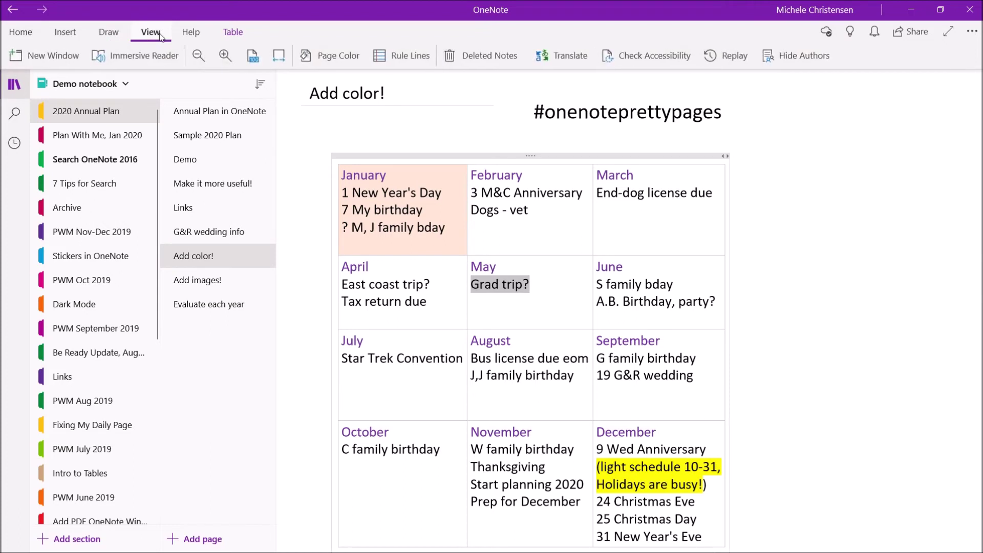
click(322, 52)
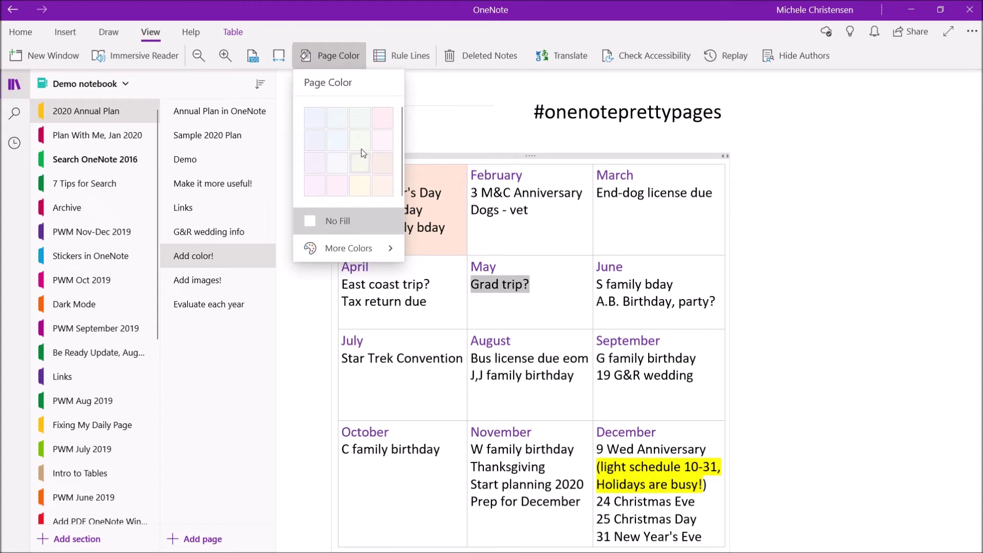
click(339, 247)
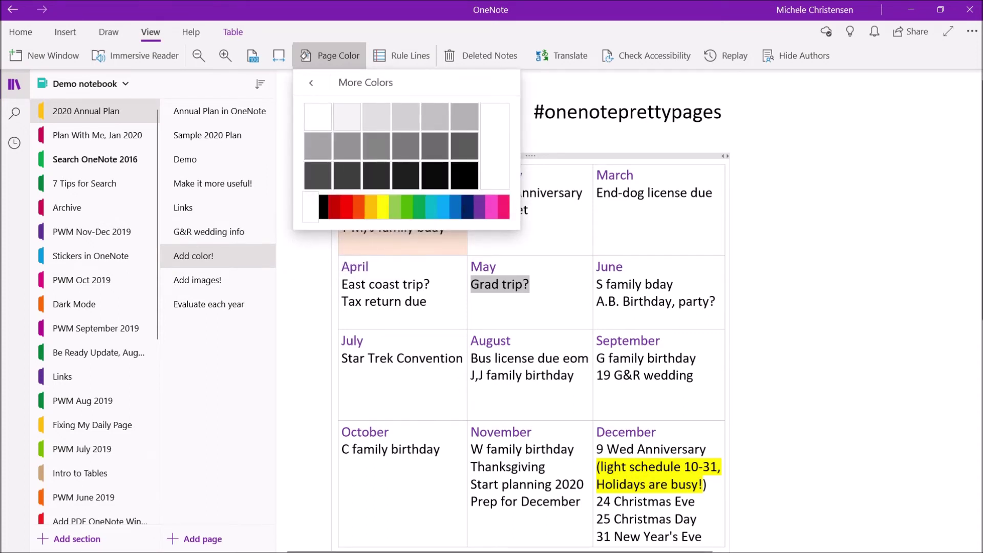
click(396, 210)
click(418, 207)
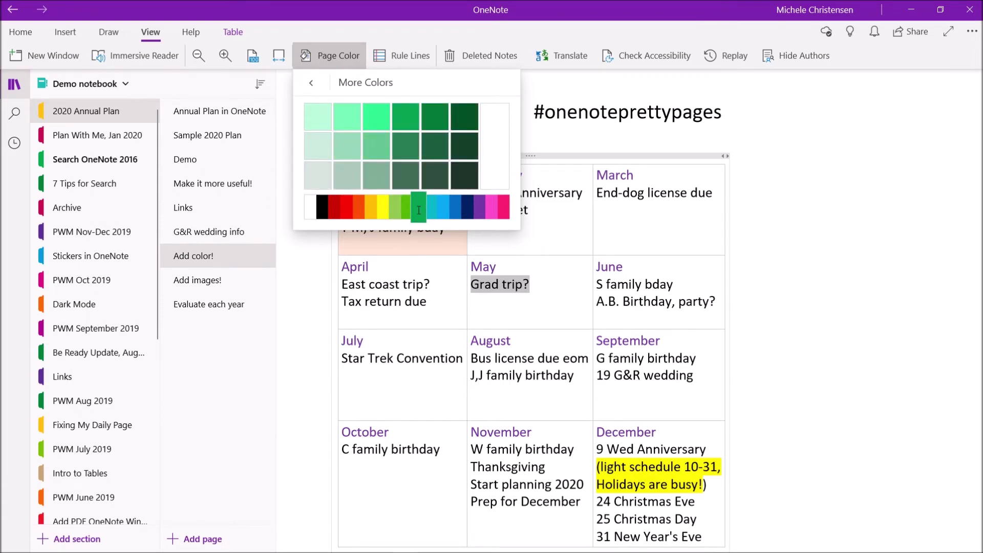
click(830, 243)
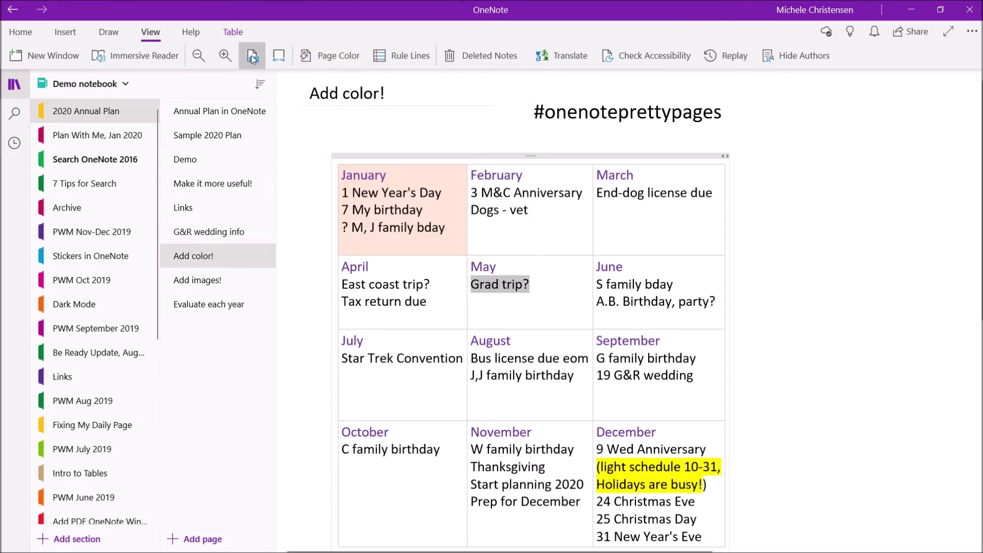
click(324, 53)
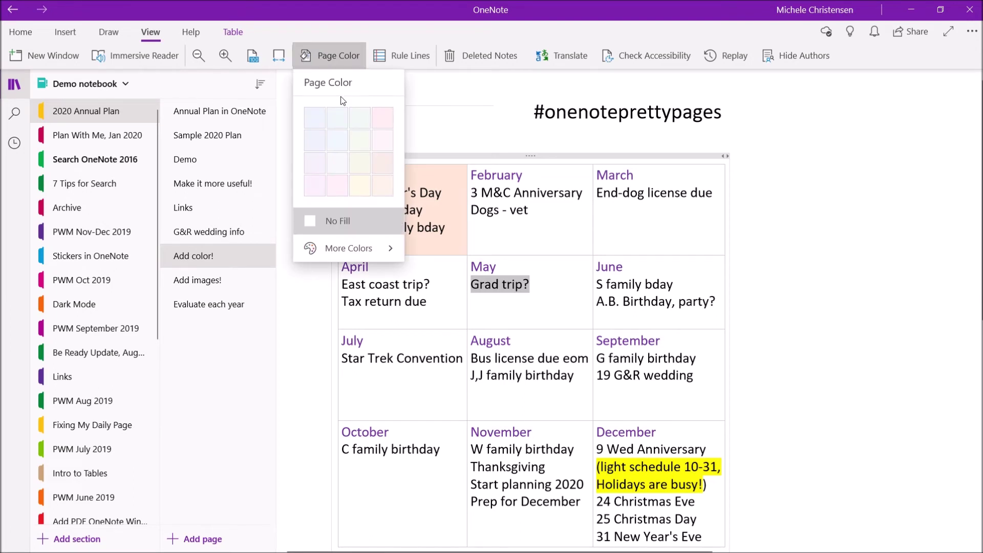
click(360, 118)
click(844, 285)
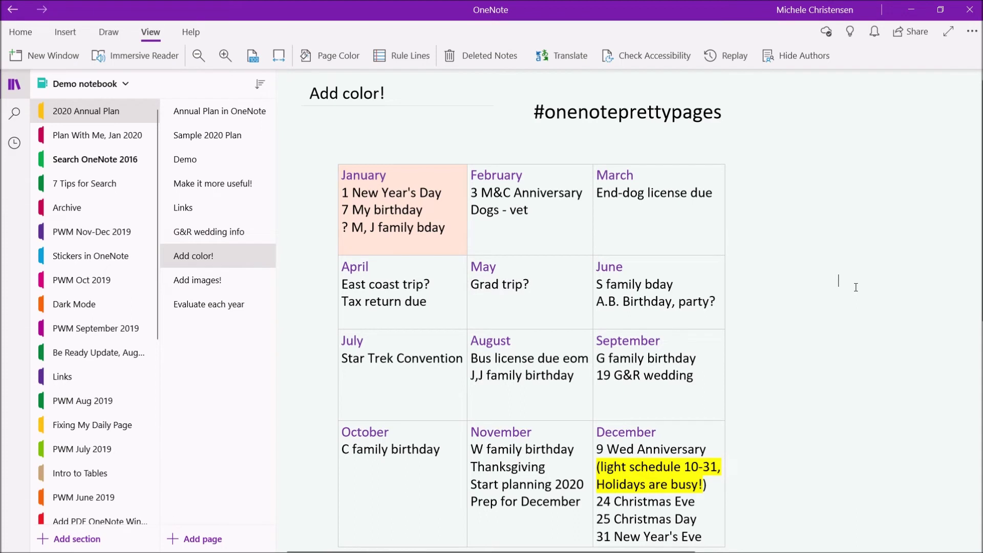
click(256, 279)
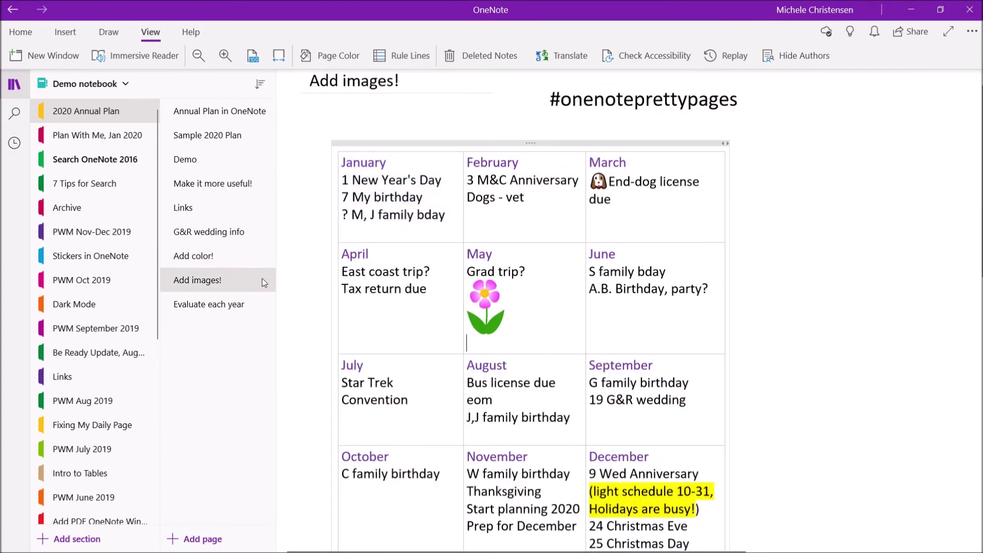
Step: Delete the flower picture from the May cell of the Add images! table
click(609, 183)
click(494, 306)
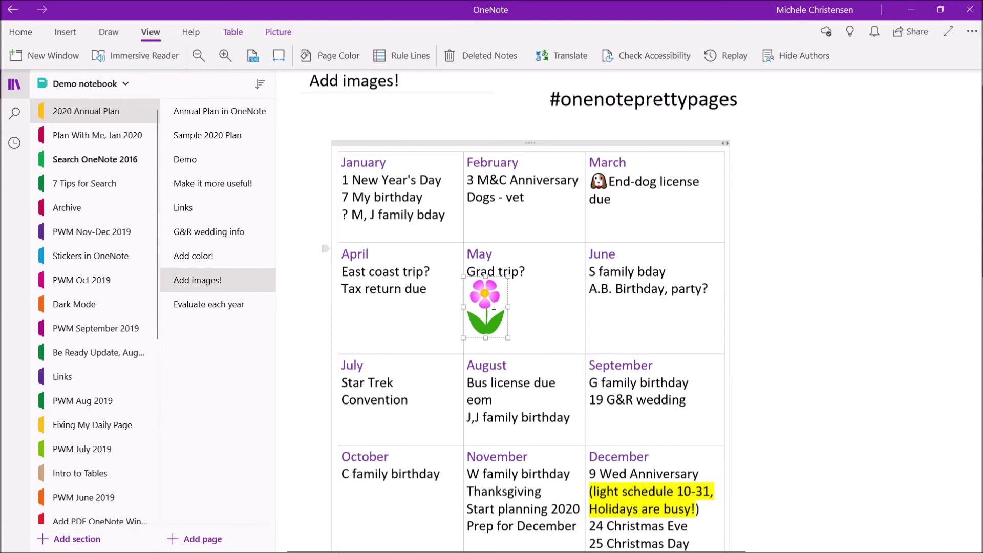
key(Delete)
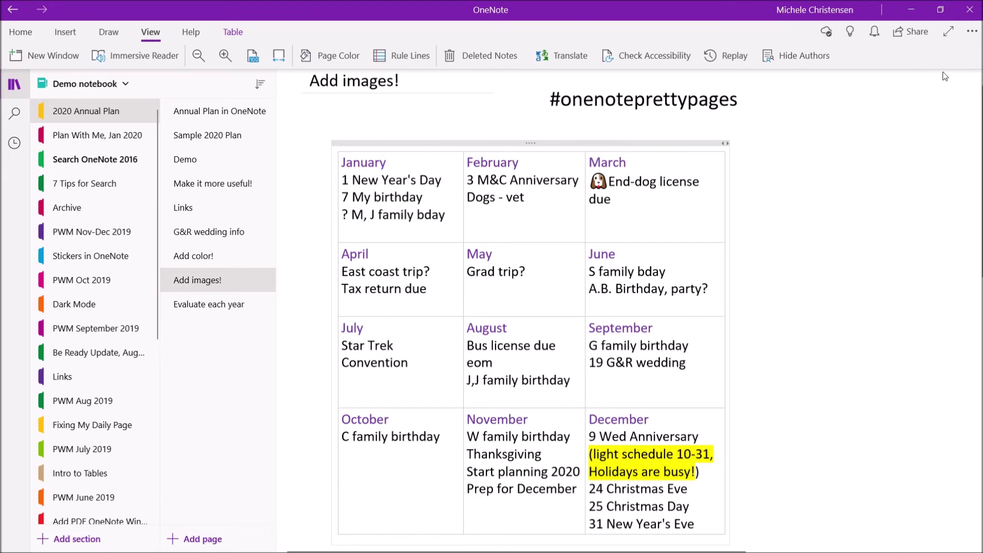
Step: Copy the flower picture from below the table and paste it under Grad trip? in May
drag(979, 105, 980, 214)
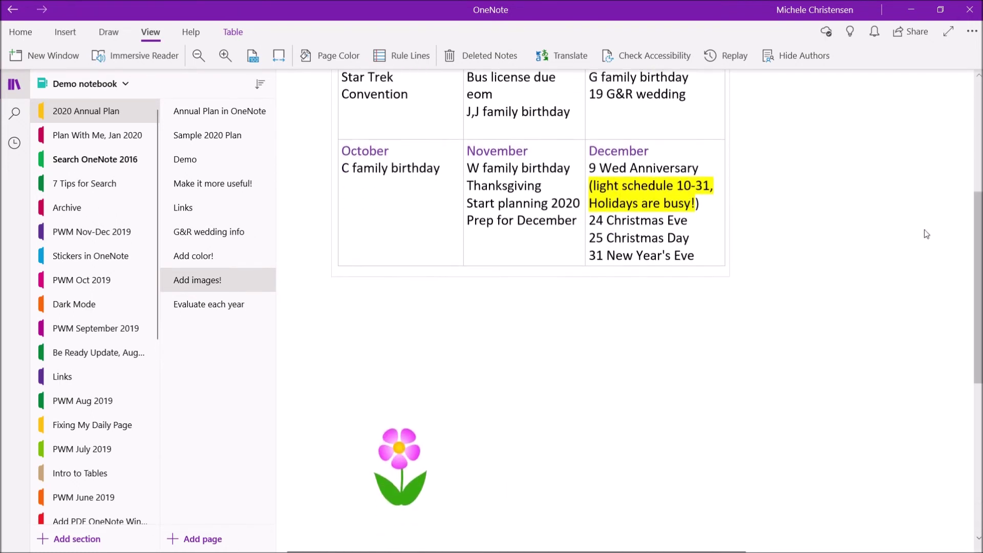
right_click(408, 453)
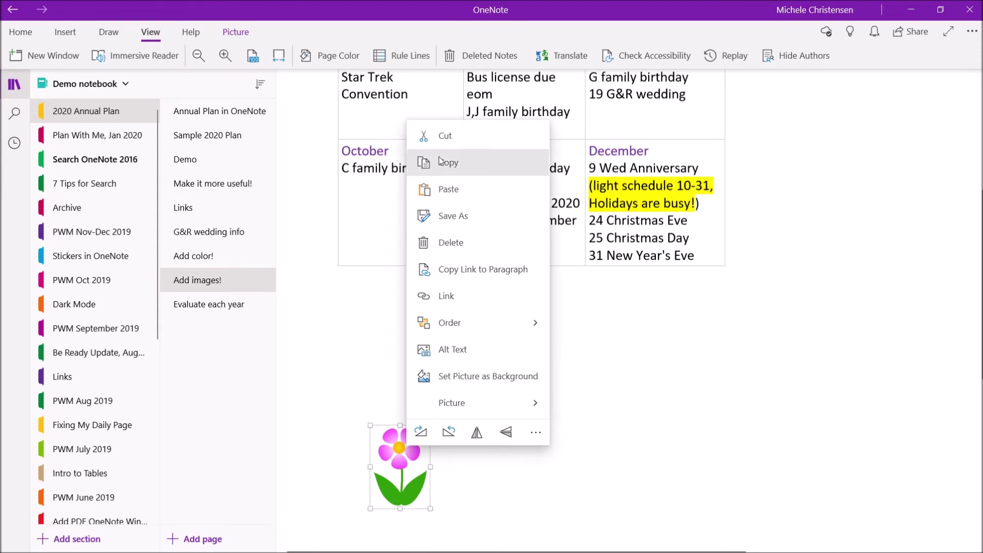
click(442, 163)
scroll(771, 269, up, 5)
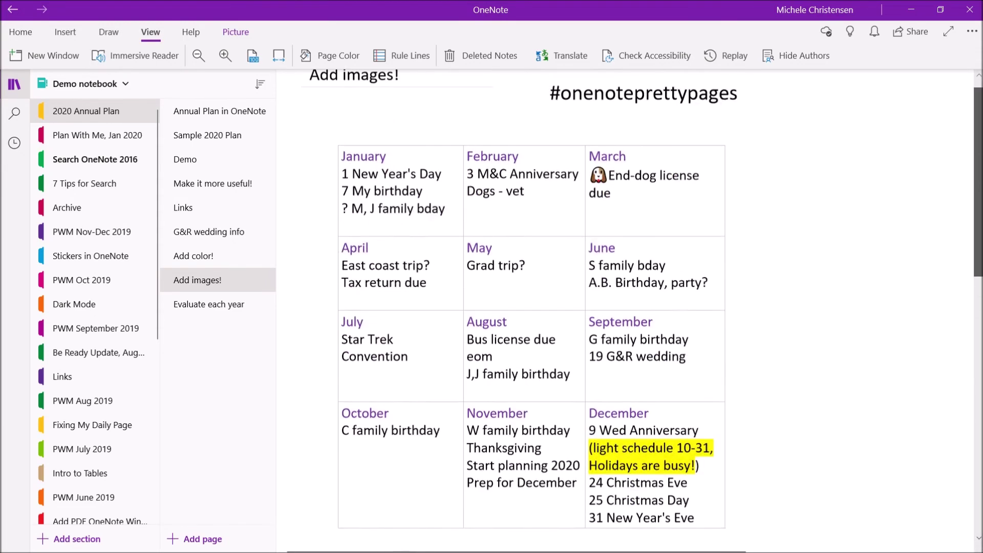
click(501, 299)
key(ctrl+v)
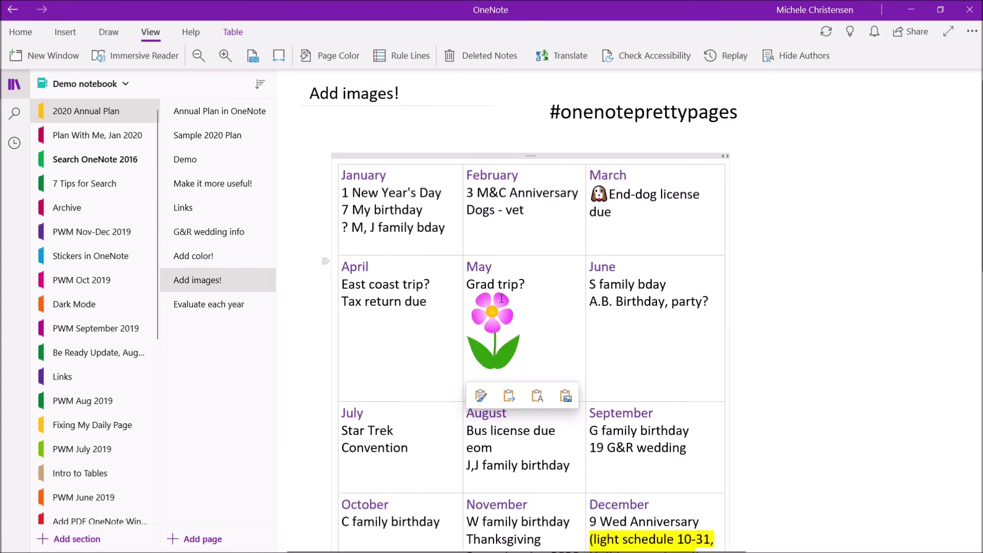
Step: Remove the blank line under the pasted flower and shrink it to a small icon
click(901, 224)
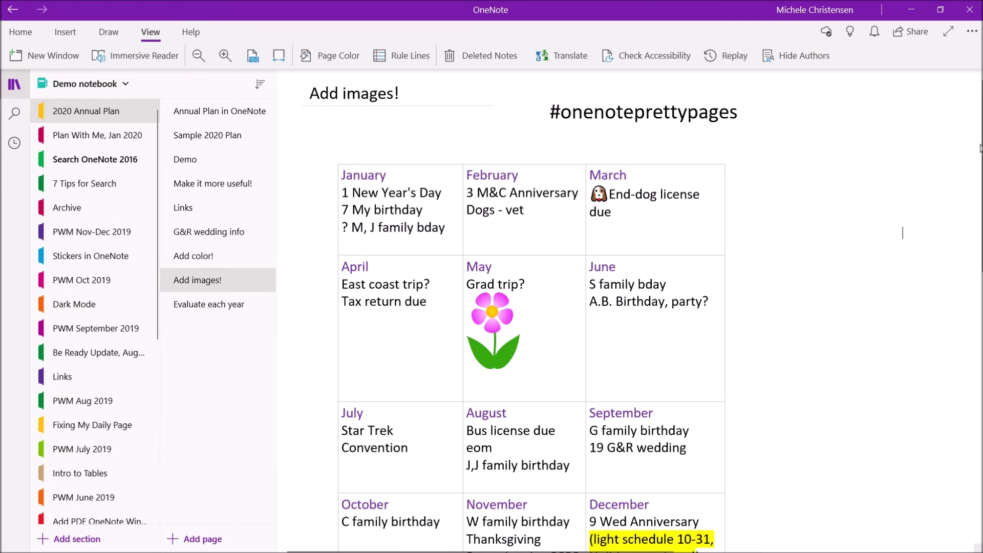
click(517, 382)
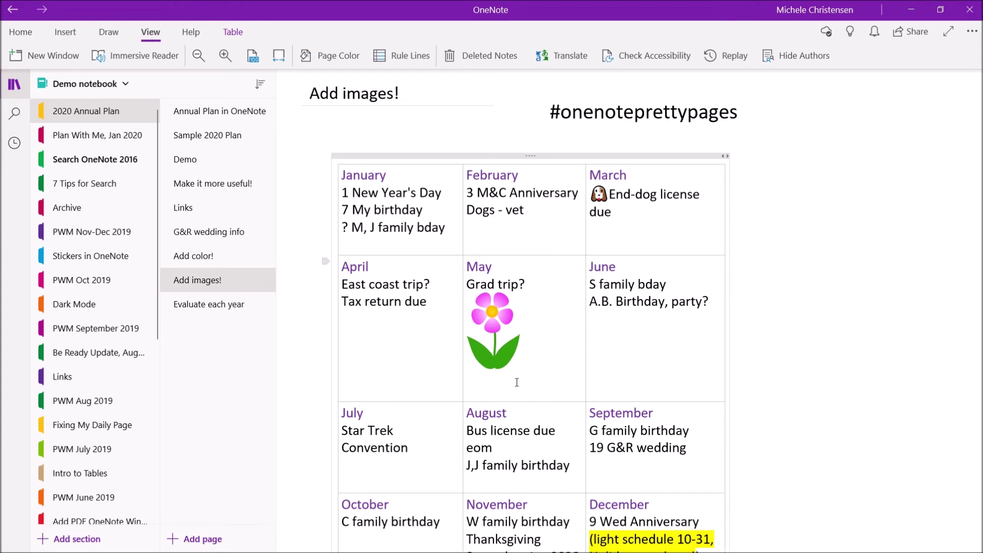
key(Delete)
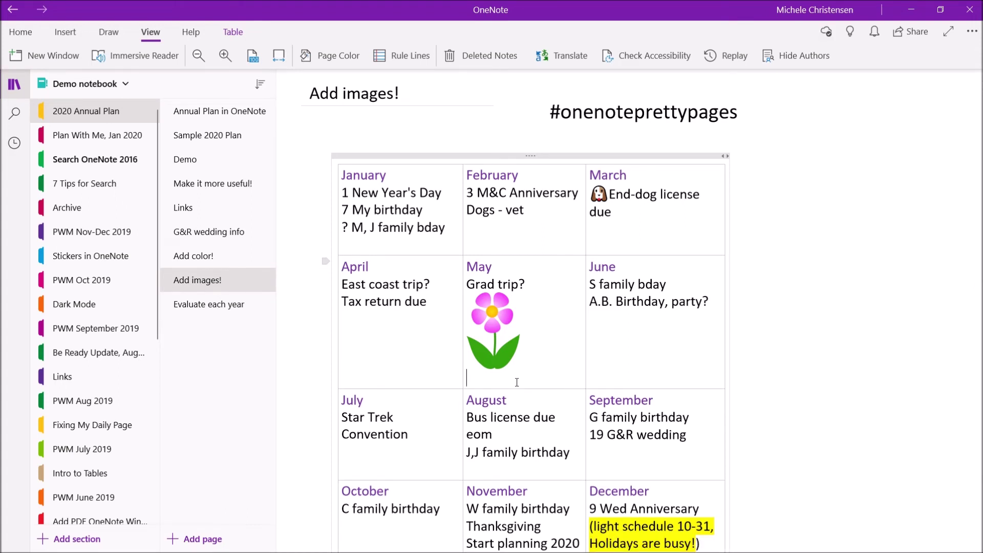
click(514, 328)
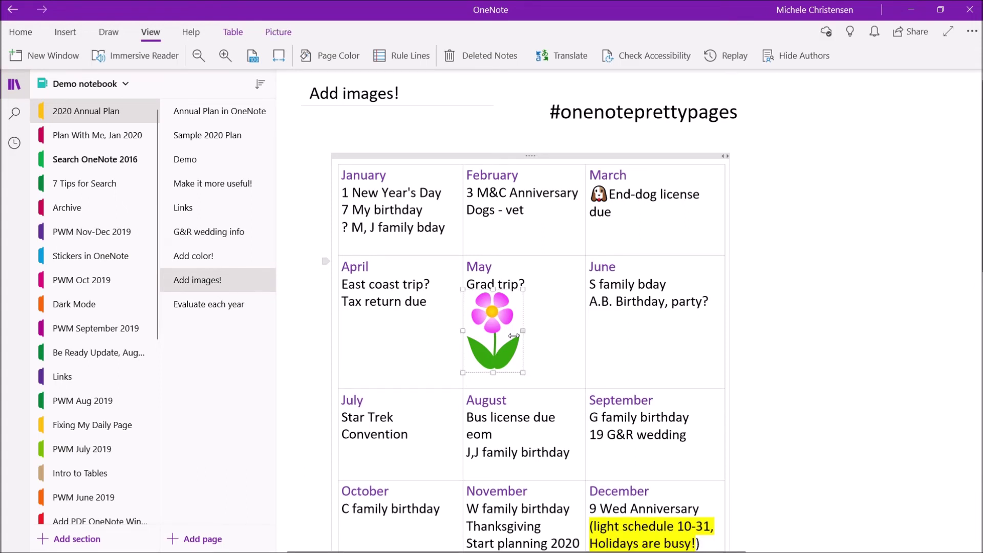
mouse_move(520, 373)
mouse_down()
mouse_move(507, 348)
mouse_move(571, 403)
mouse_move(527, 380)
mouse_move(513, 358)
mouse_up()
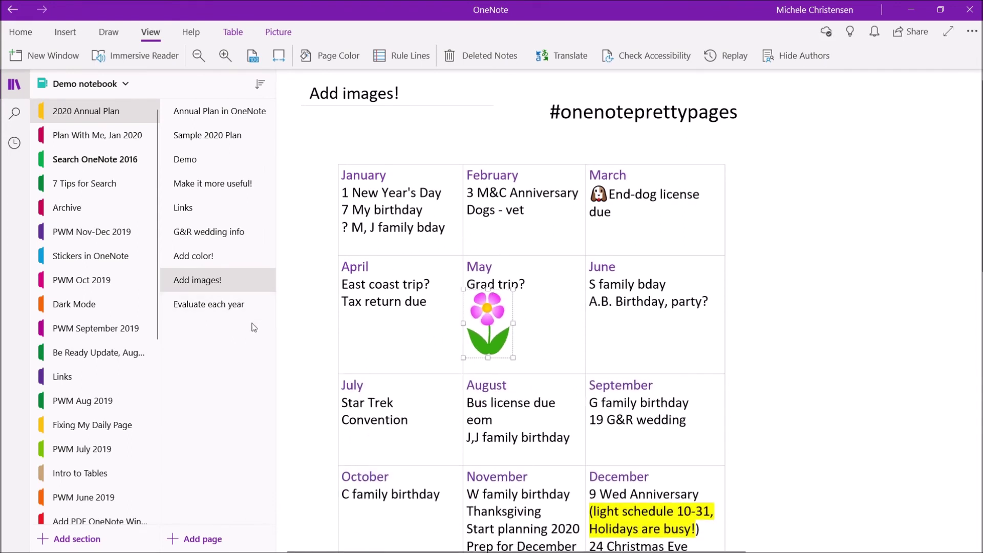
click(842, 280)
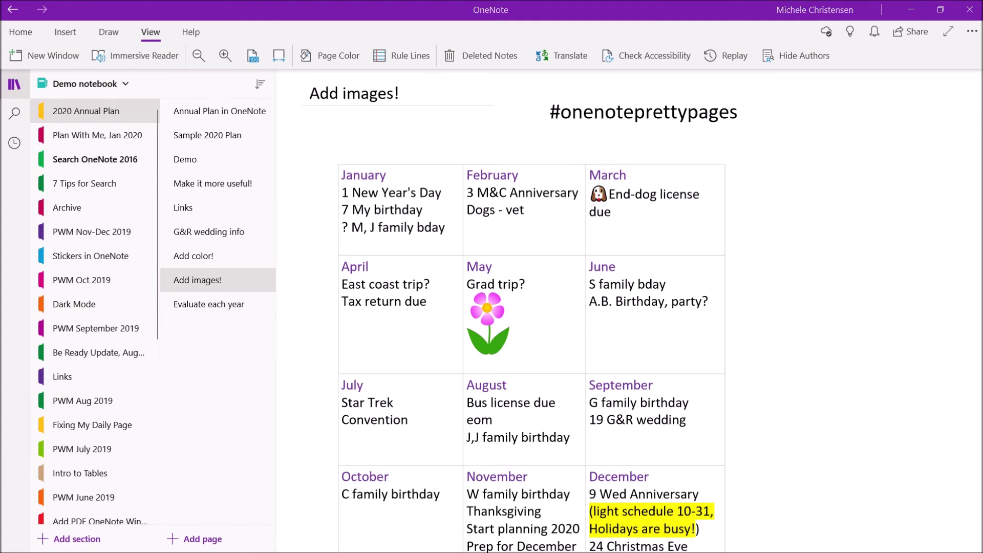
click(190, 309)
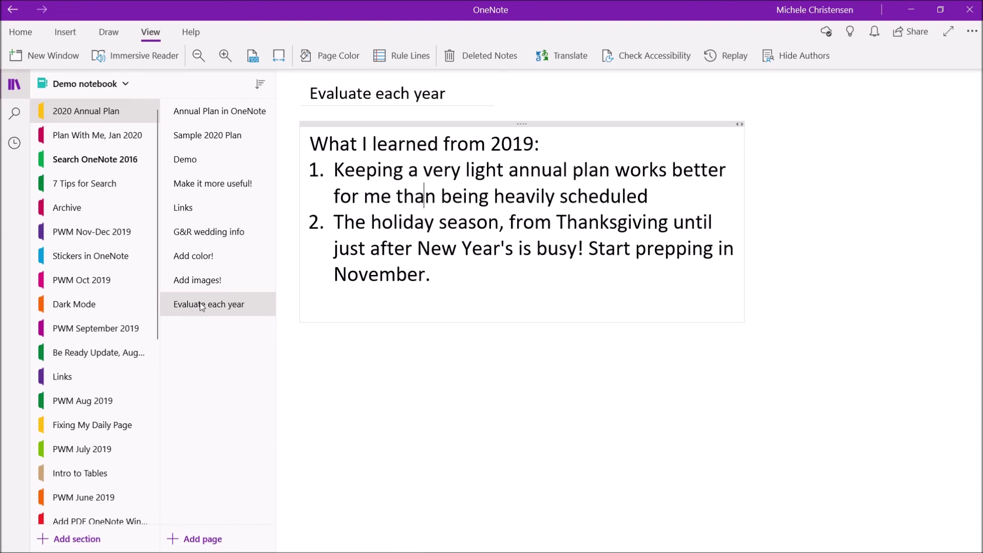
Step: View the Sample 2020 Plan table's November cell, then switch to the Annual Plan in OneNote page
click(180, 138)
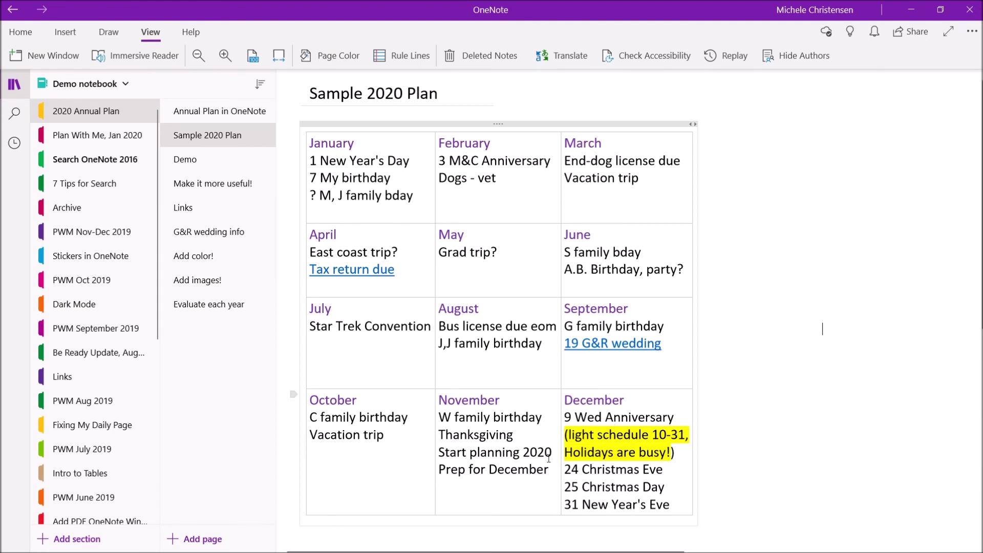
click(510, 469)
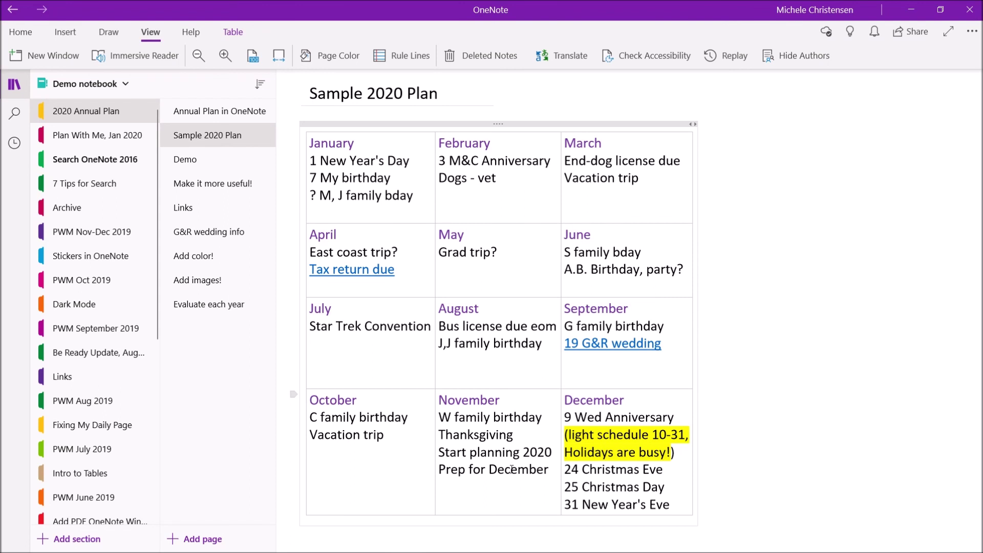
click(267, 117)
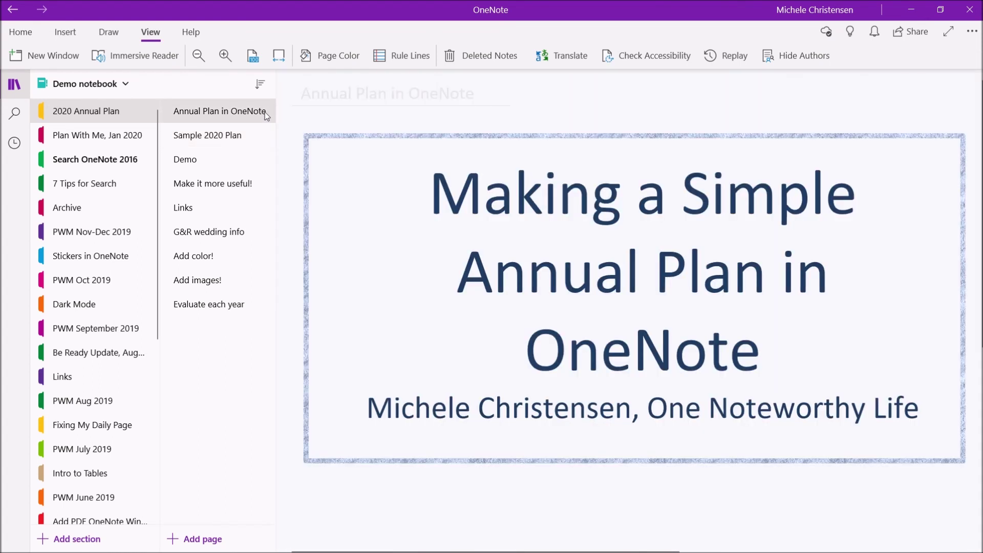